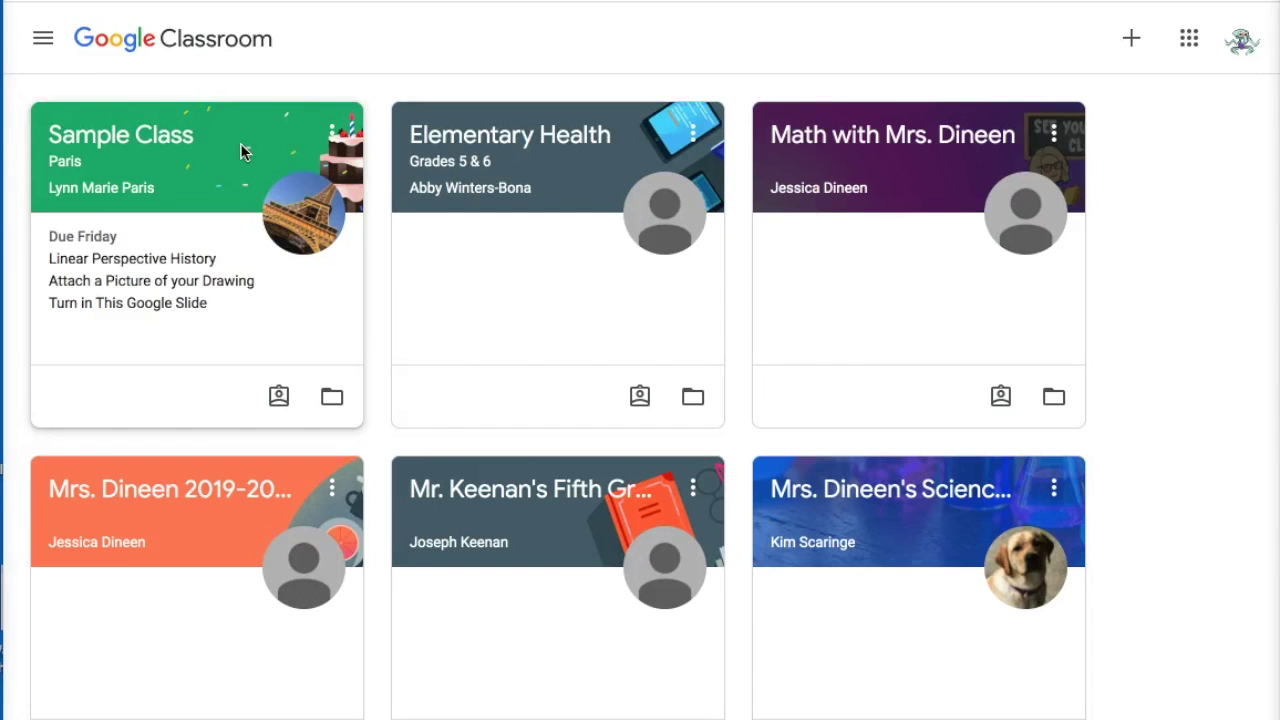
Open Sample Class's Classwork and open the 'Turn in This Google Slide' assignment's attached deck.
{"action": "left_click", "coordinate": [98, 150]}
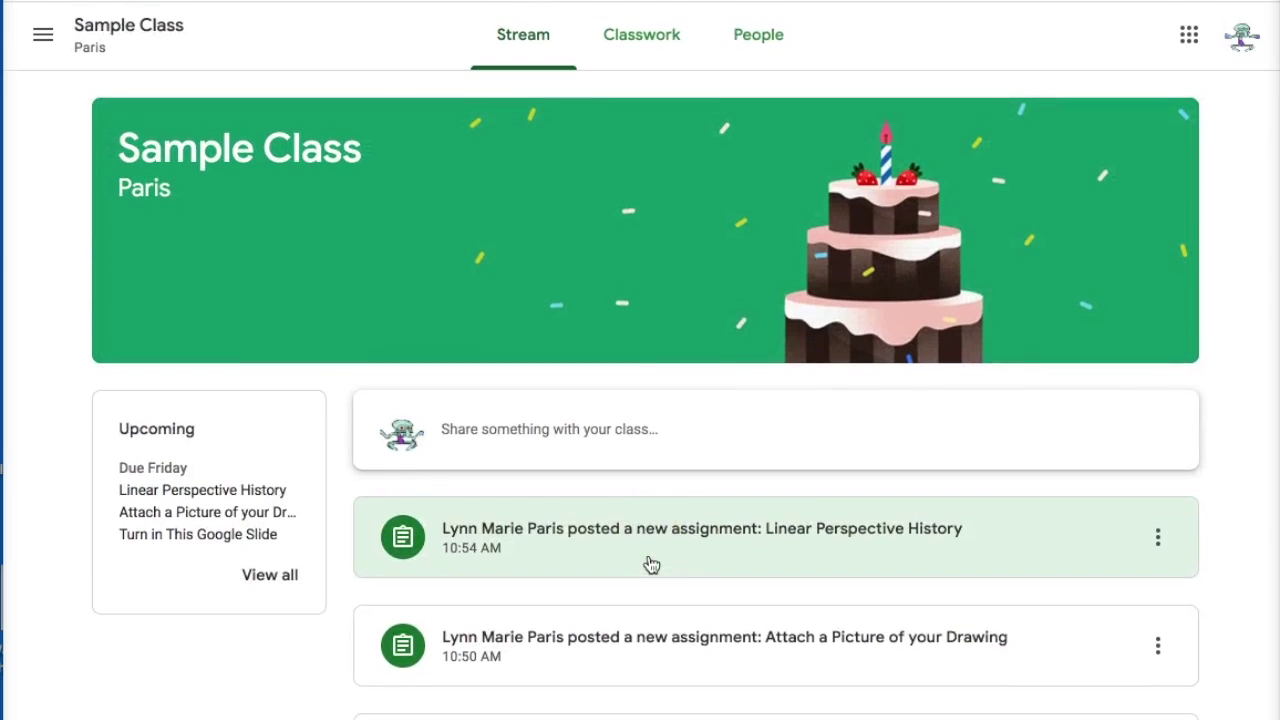
{"action": "left_click", "coordinate": [612, 50]}
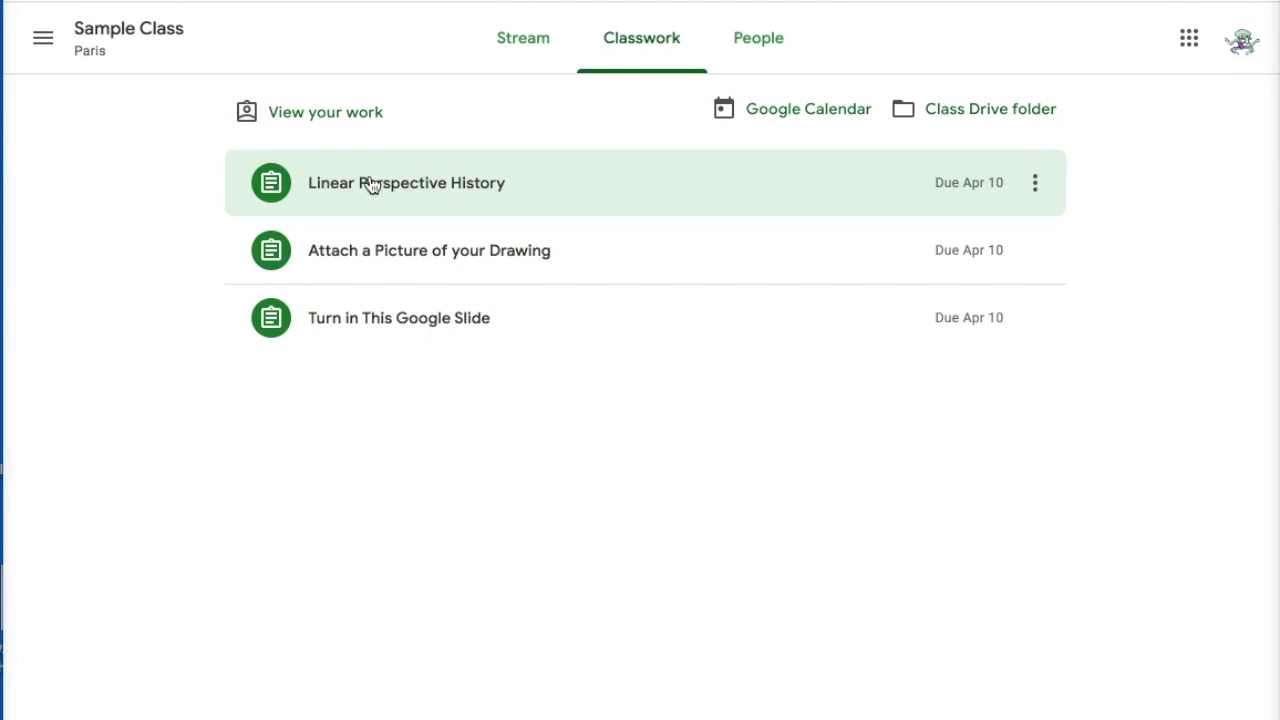
{"action": "left_click", "coordinate": [392, 315]}
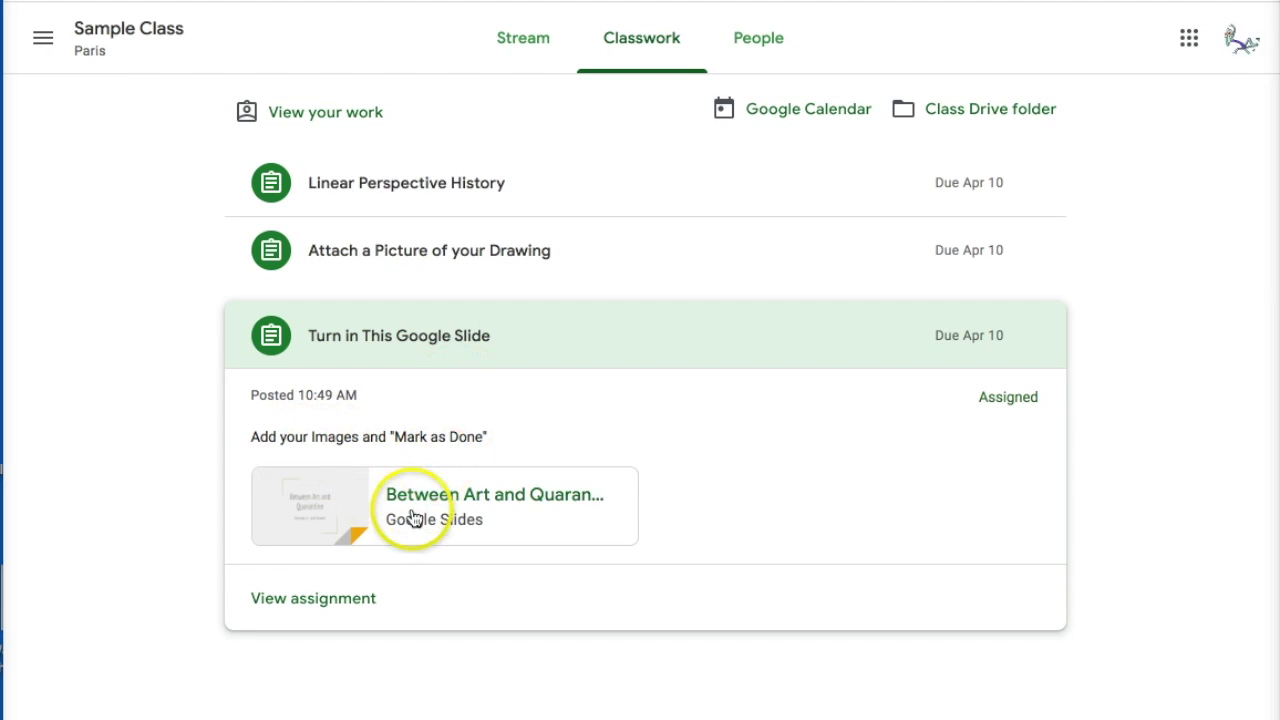
{"action": "left_click", "coordinate": [312, 604]}
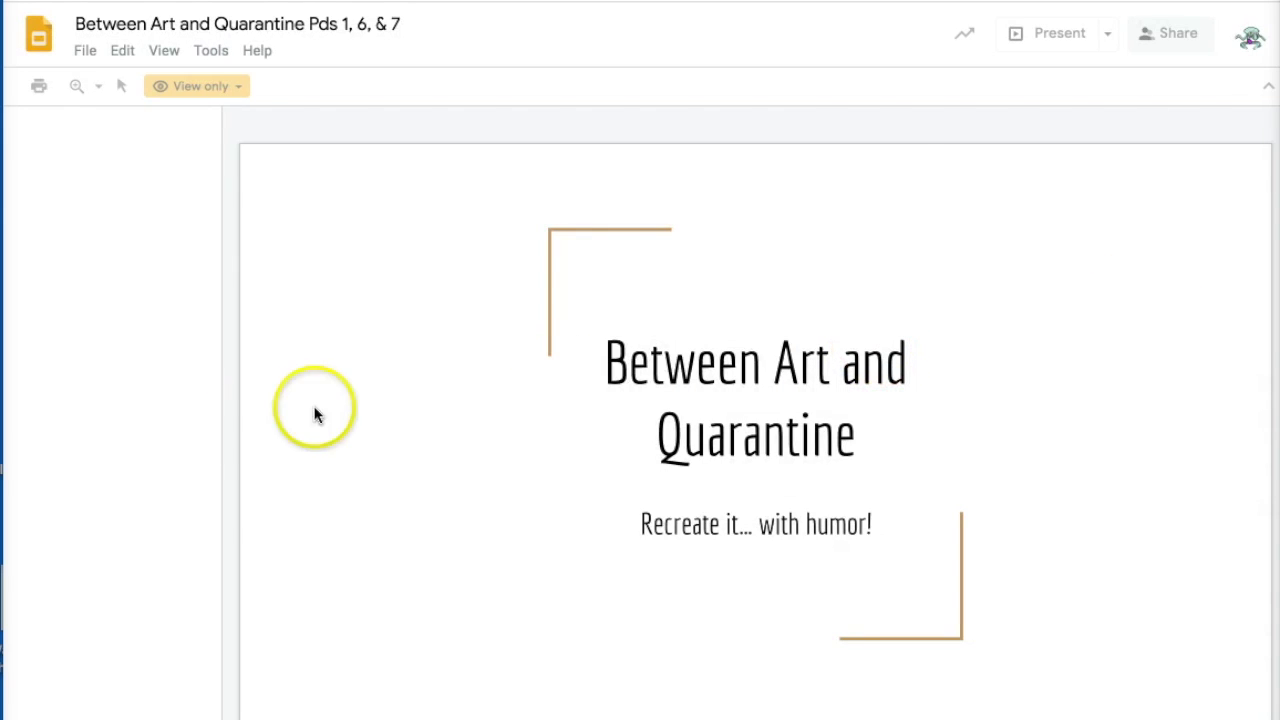
Go to the last slide, blank slide 28, of the 'Between Art and Quarantine' deck in editing mode.
{"action": "scroll", "coordinate": [143, 410], "scroll_direction": "down", "scroll_amount": 1}
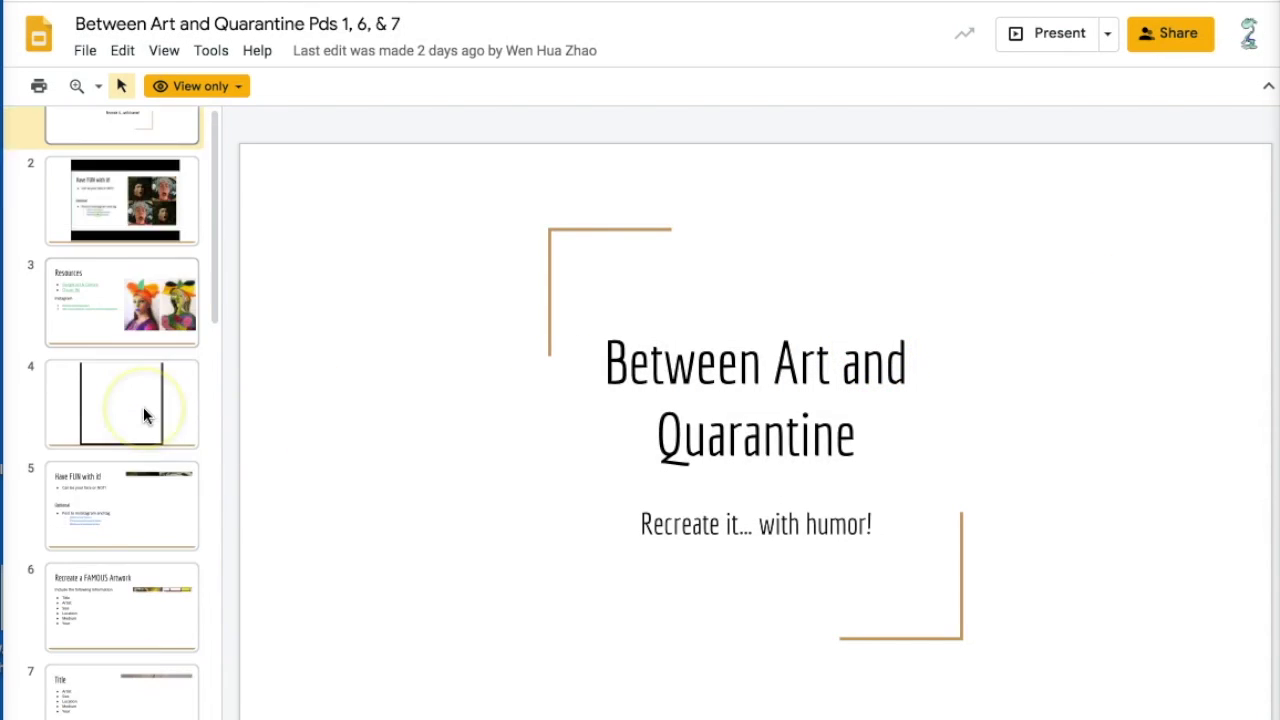
{"action": "scroll", "coordinate": [143, 407], "scroll_direction": "down", "scroll_amount": 6}
{"action": "scroll", "coordinate": [143, 407], "scroll_direction": "down", "scroll_amount": 5}
{"action": "scroll", "coordinate": [143, 407], "scroll_direction": "down", "scroll_amount": 2}
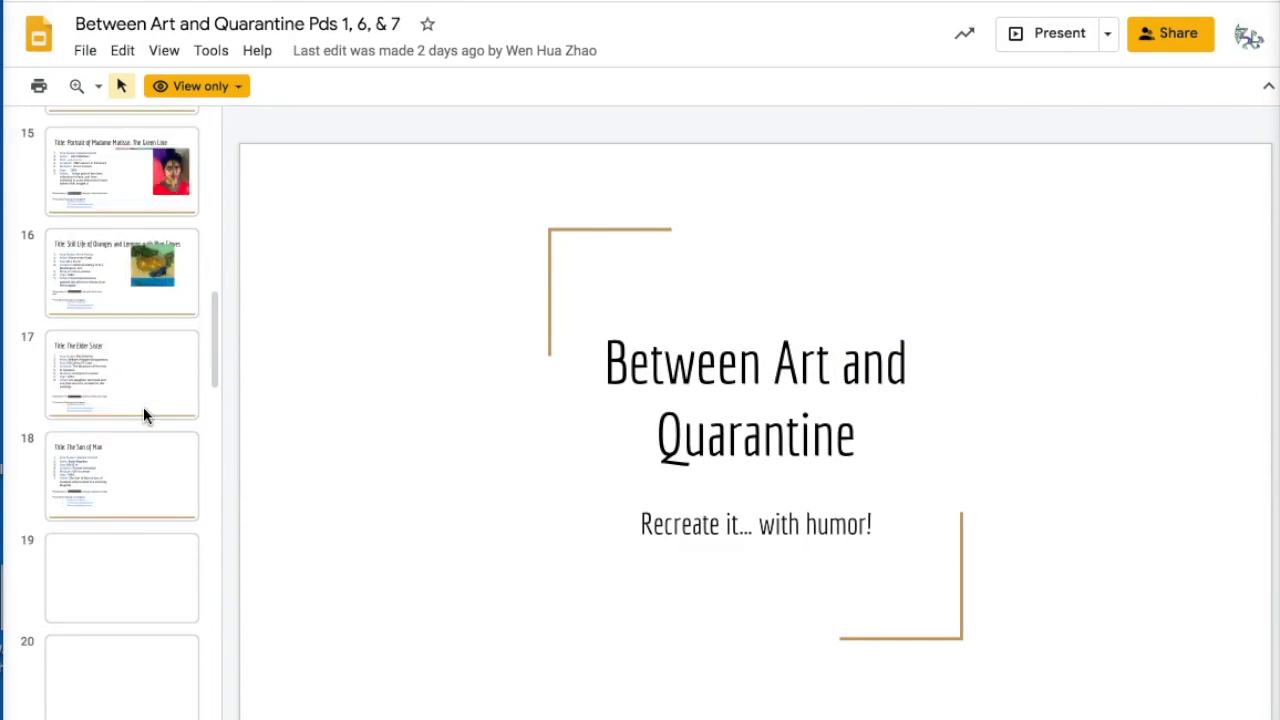
{"action": "scroll", "coordinate": [143, 407], "scroll_direction": "down", "scroll_amount": 5}
{"action": "scroll", "coordinate": [143, 407], "scroll_direction": "down", "scroll_amount": 2}
{"action": "scroll", "coordinate": [143, 407], "scroll_direction": "down", "scroll_amount": 3}
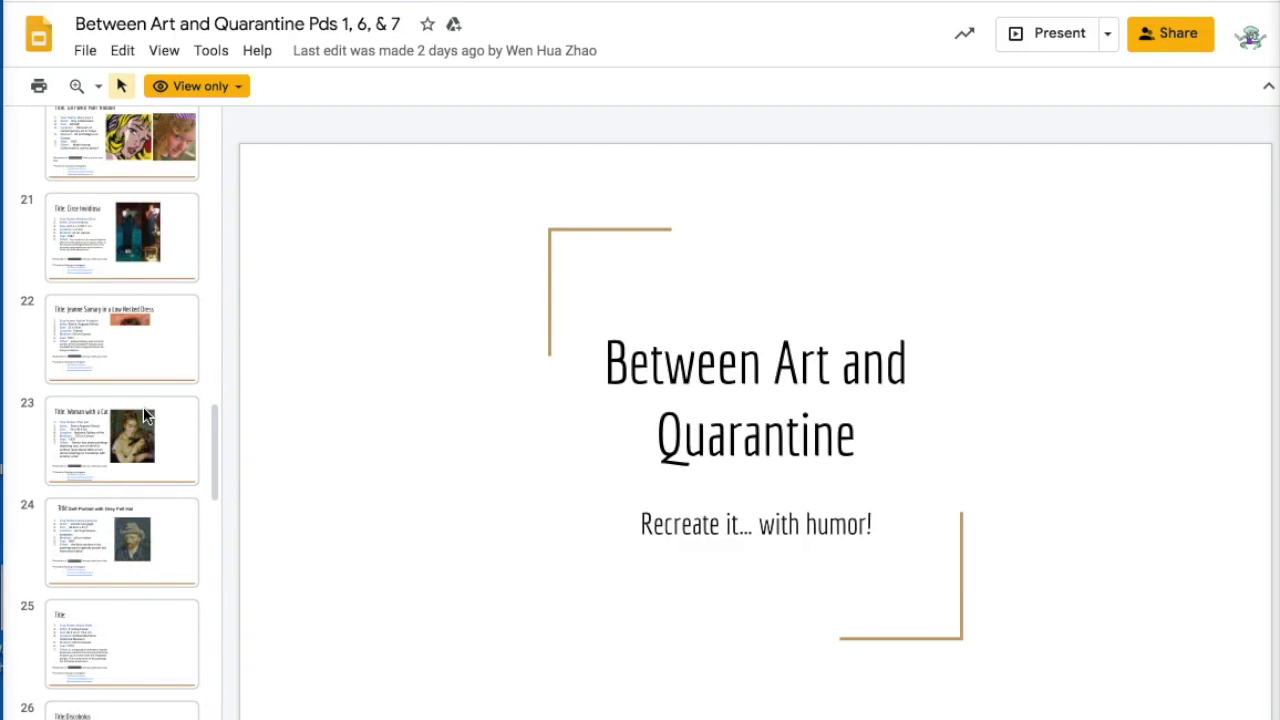
{"action": "left_click", "coordinate": [130, 337]}
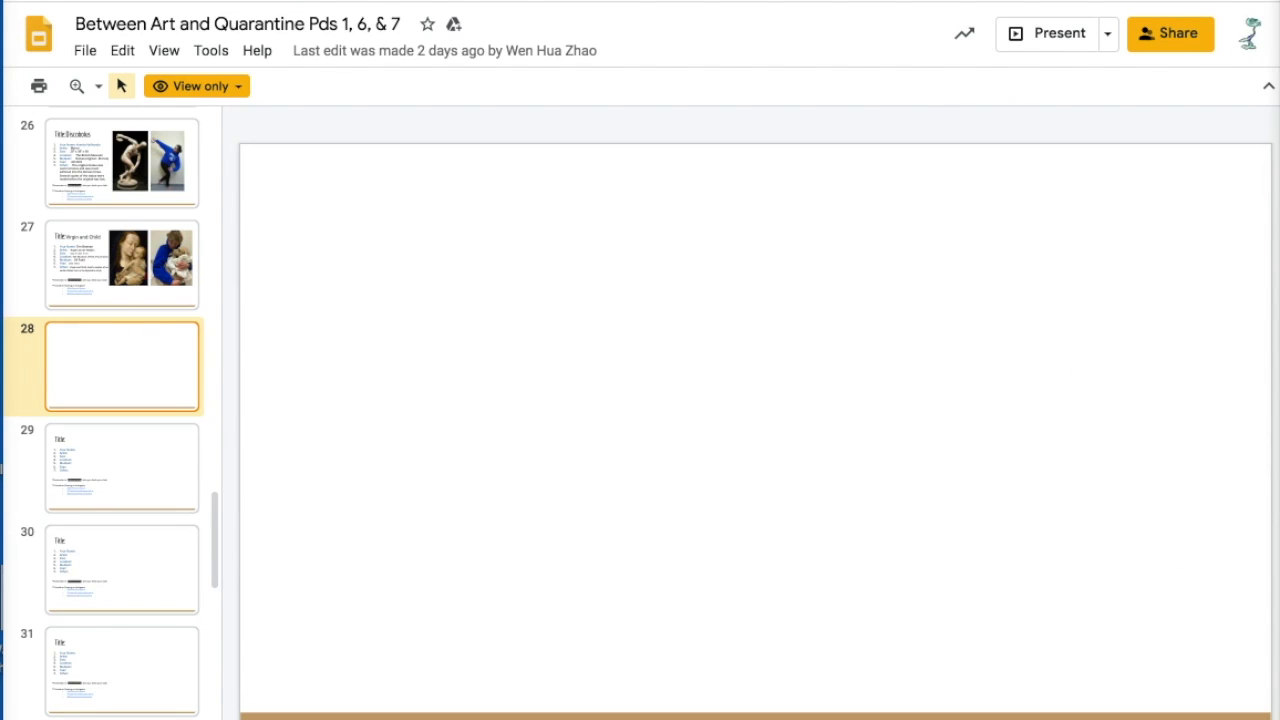
{"action": "left_click_drag", "start_coordinate": [1086, 449], "coordinate": [870, 412]}
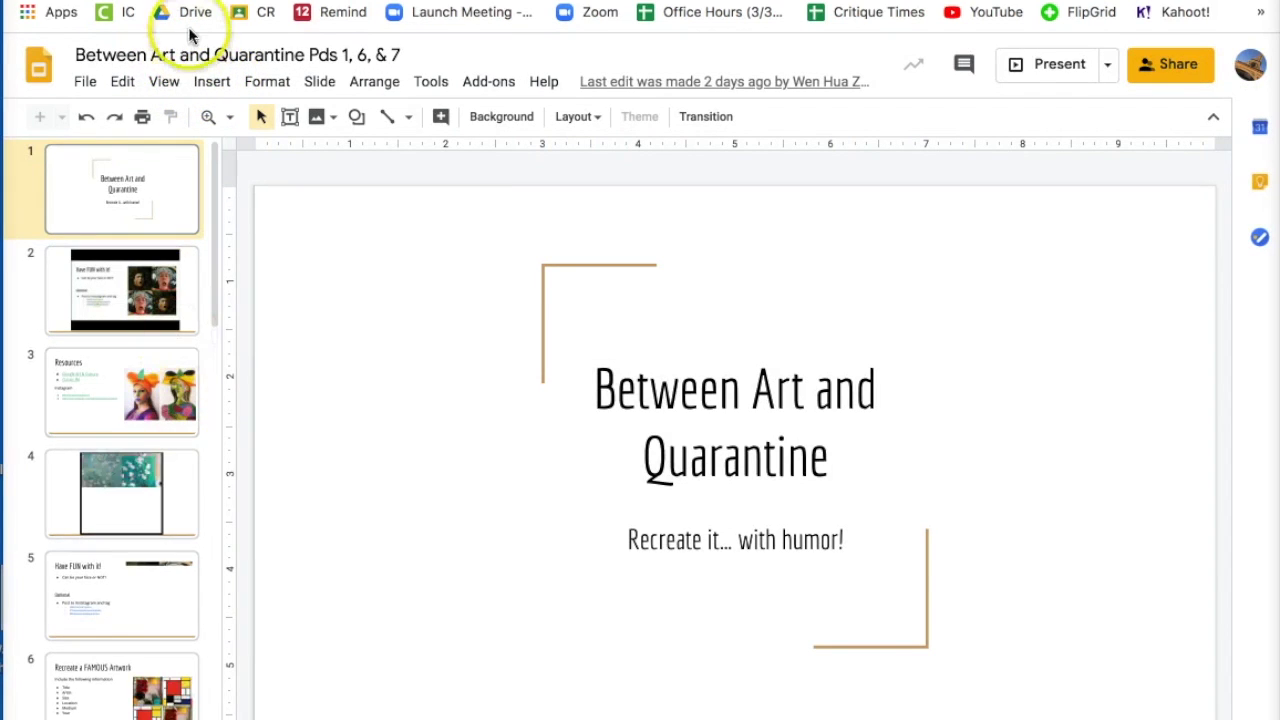
{"action": "key", "text": "End"}
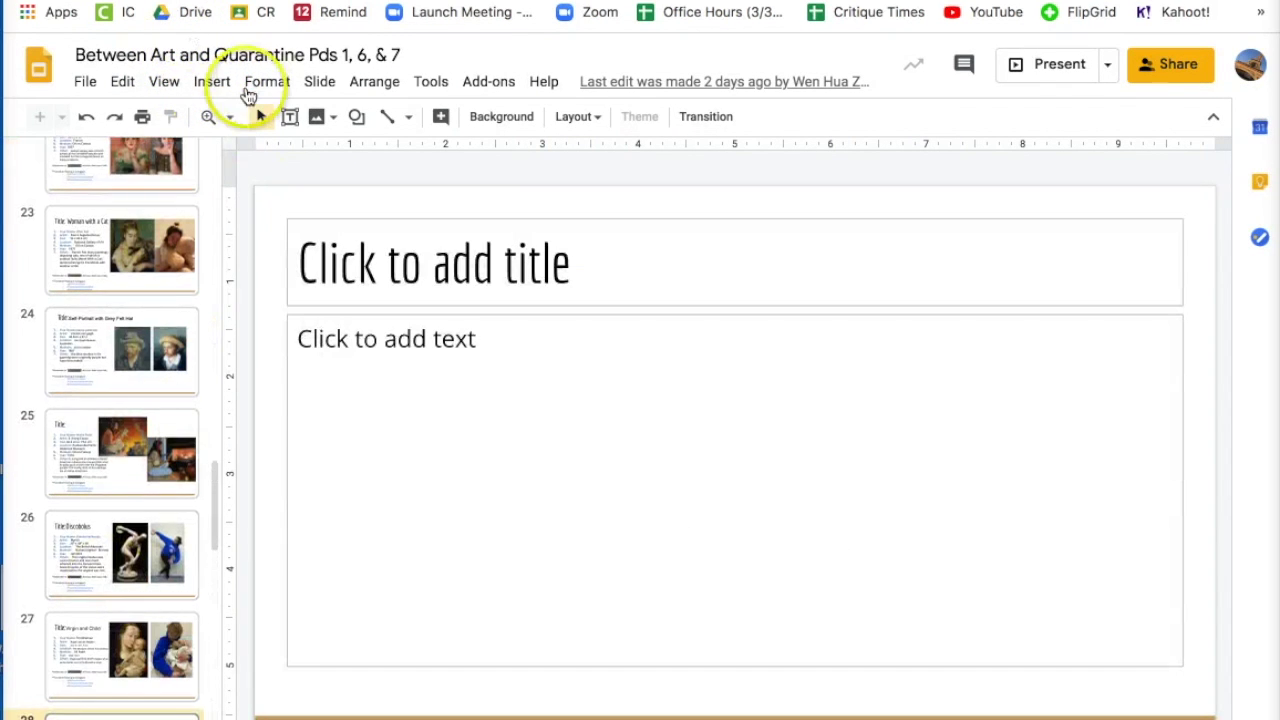
Insert the living-room drawing from Drive onto slide 28, then move it right and up.
{"action": "left_click", "coordinate": [210, 83]}
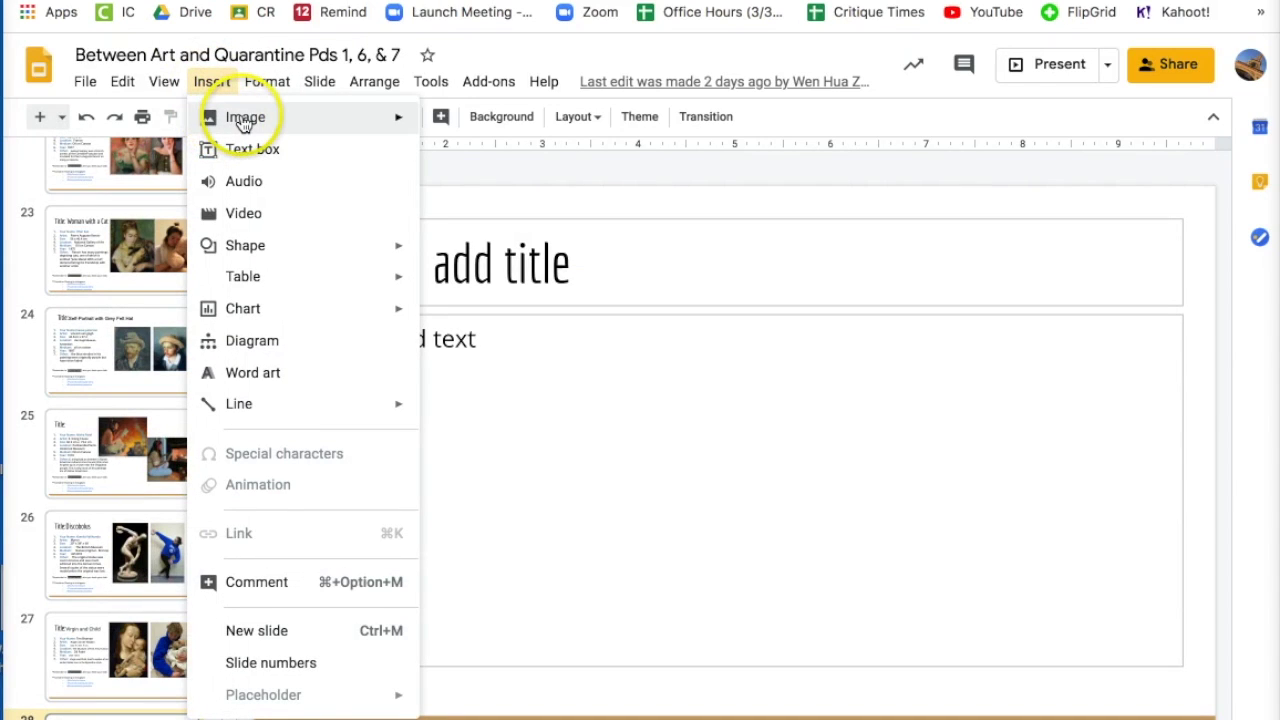
{"action": "mouse_move", "coordinate": [245, 117]}
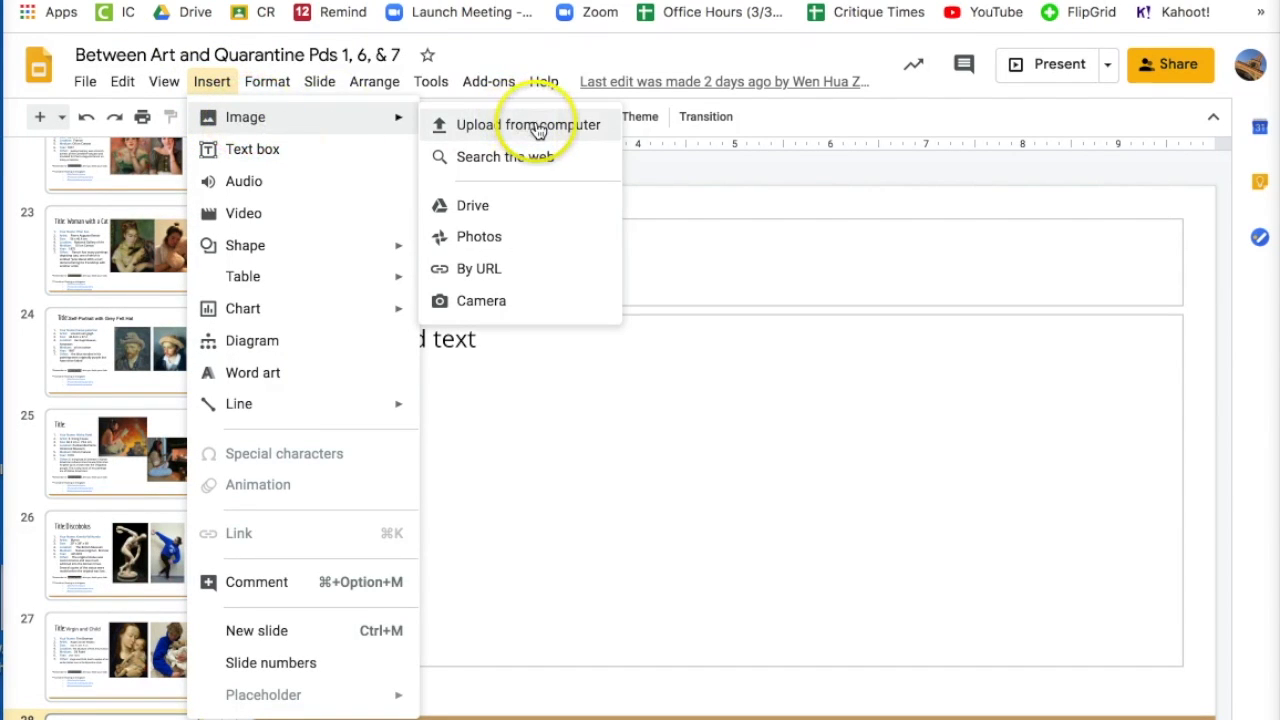
{"action": "left_click", "coordinate": [500, 206]}
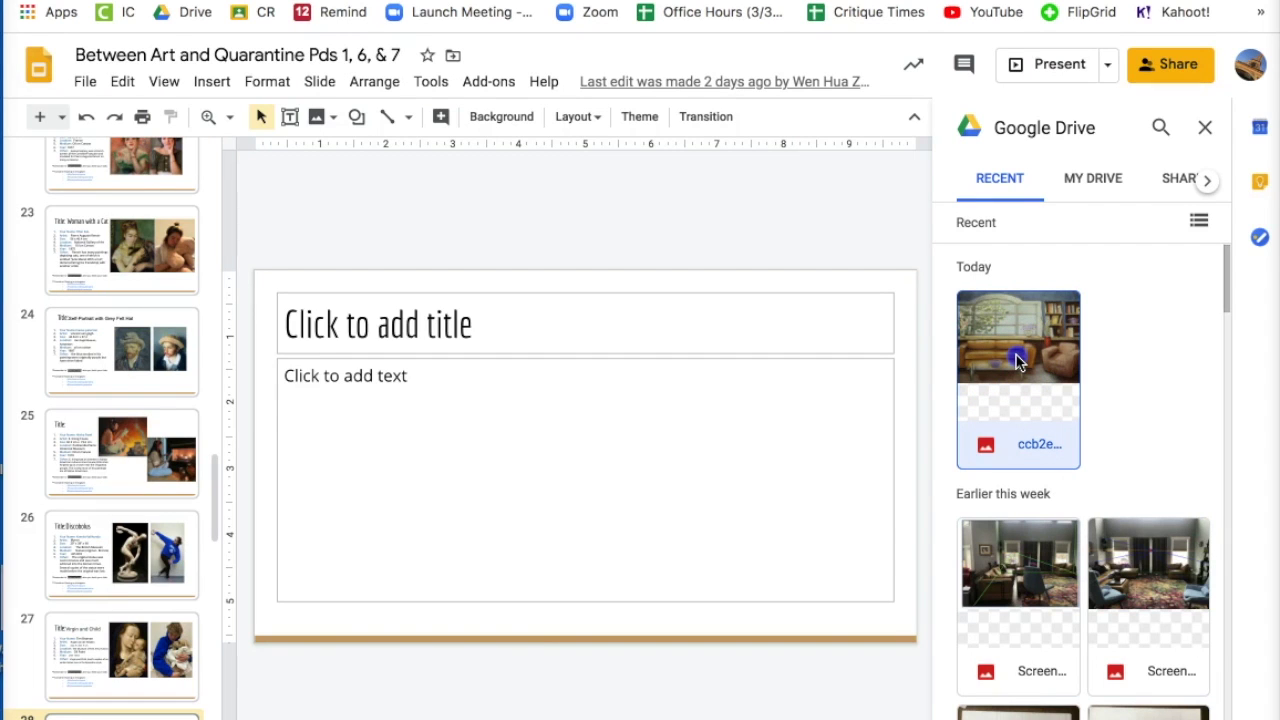
{"action": "left_click_drag", "start_coordinate": [1017, 362], "coordinate": [757, 394]}
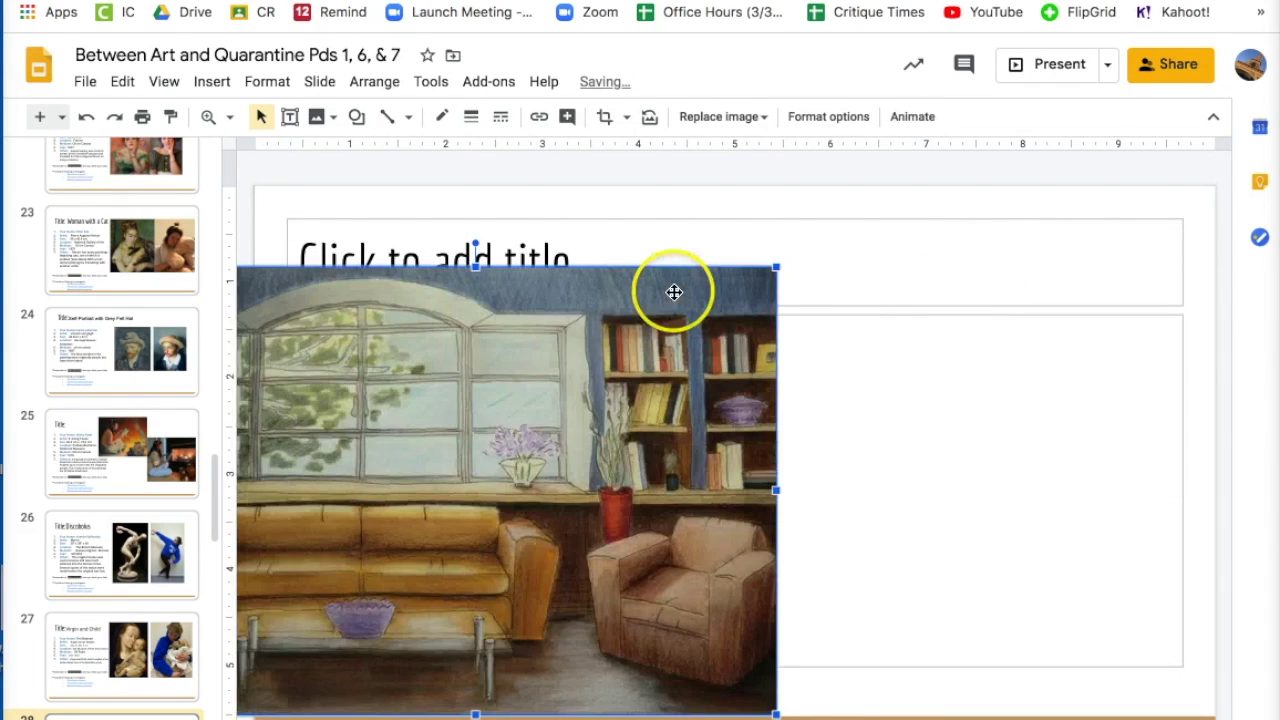
{"action": "left_click_drag", "start_coordinate": [754, 357], "coordinate": [991, 337]}
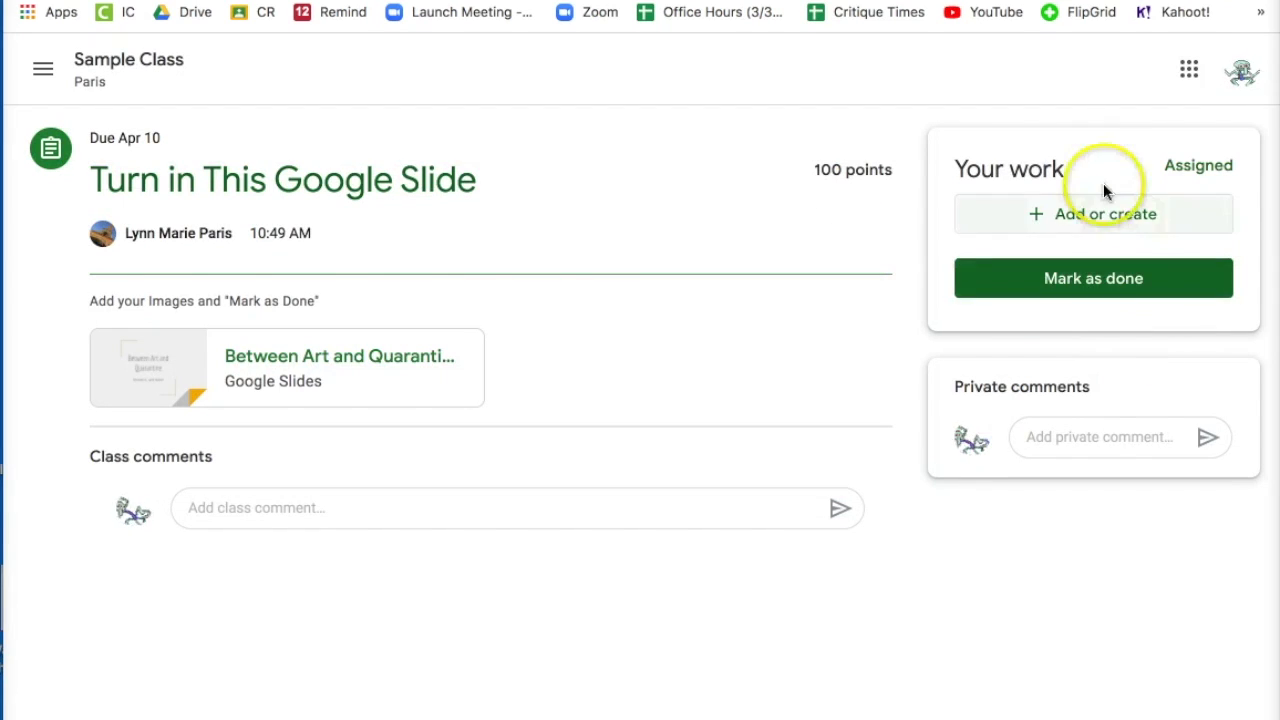
Mark 'Turn in This Google Slide' as done without attached work, then return to Sample Class Classwork.
{"action": "left_click", "coordinate": [1090, 280]}
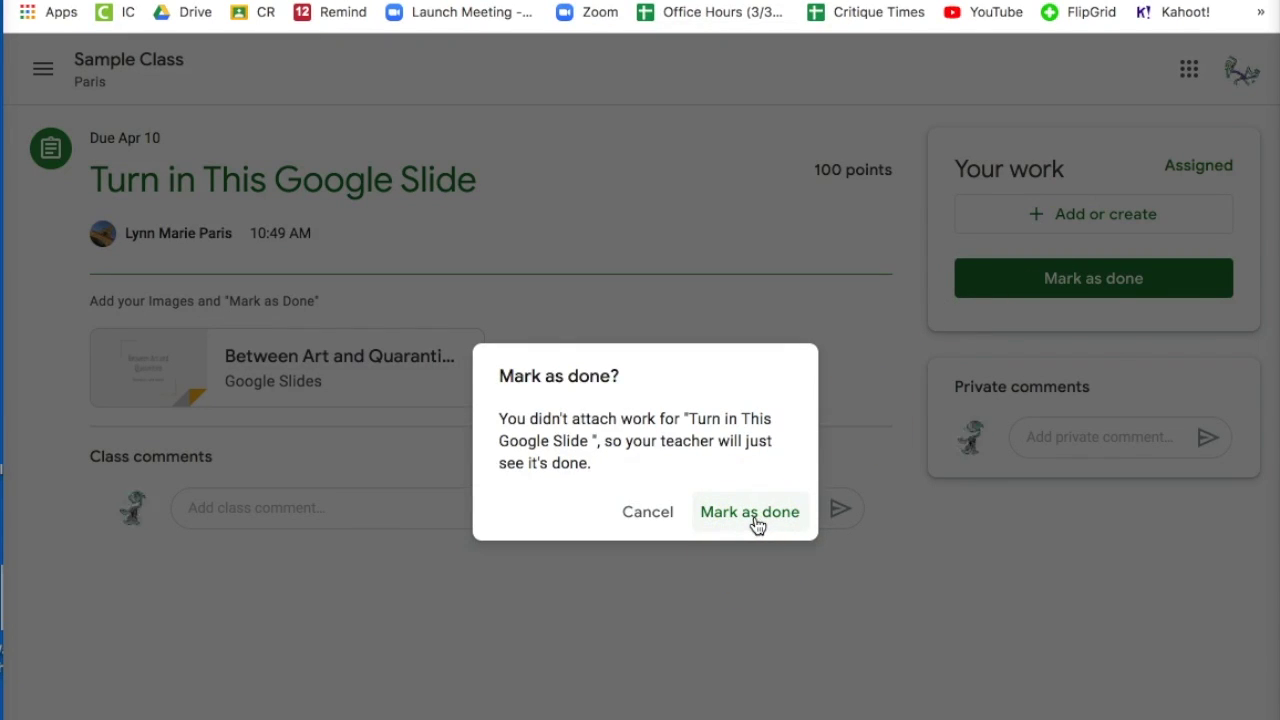
{"action": "left_click", "coordinate": [757, 525]}
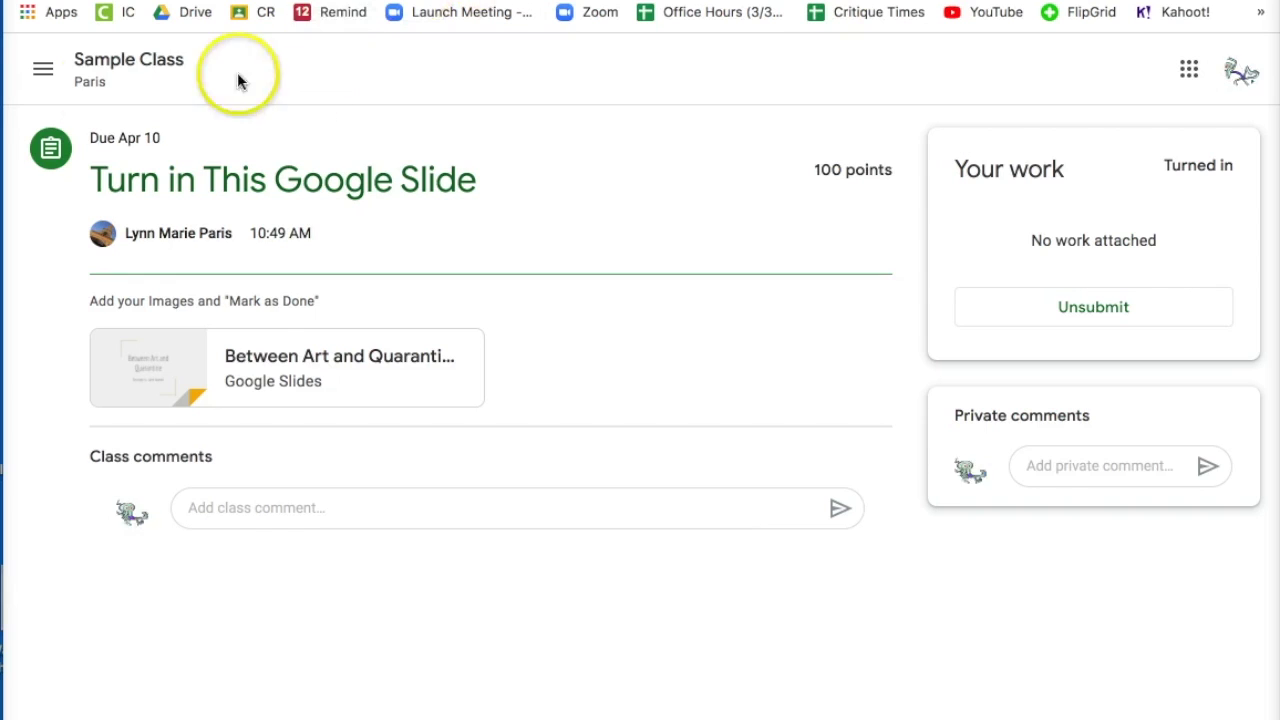
{"action": "left_click", "coordinate": [120, 68]}
{"action": "left_click", "coordinate": [650, 75]}
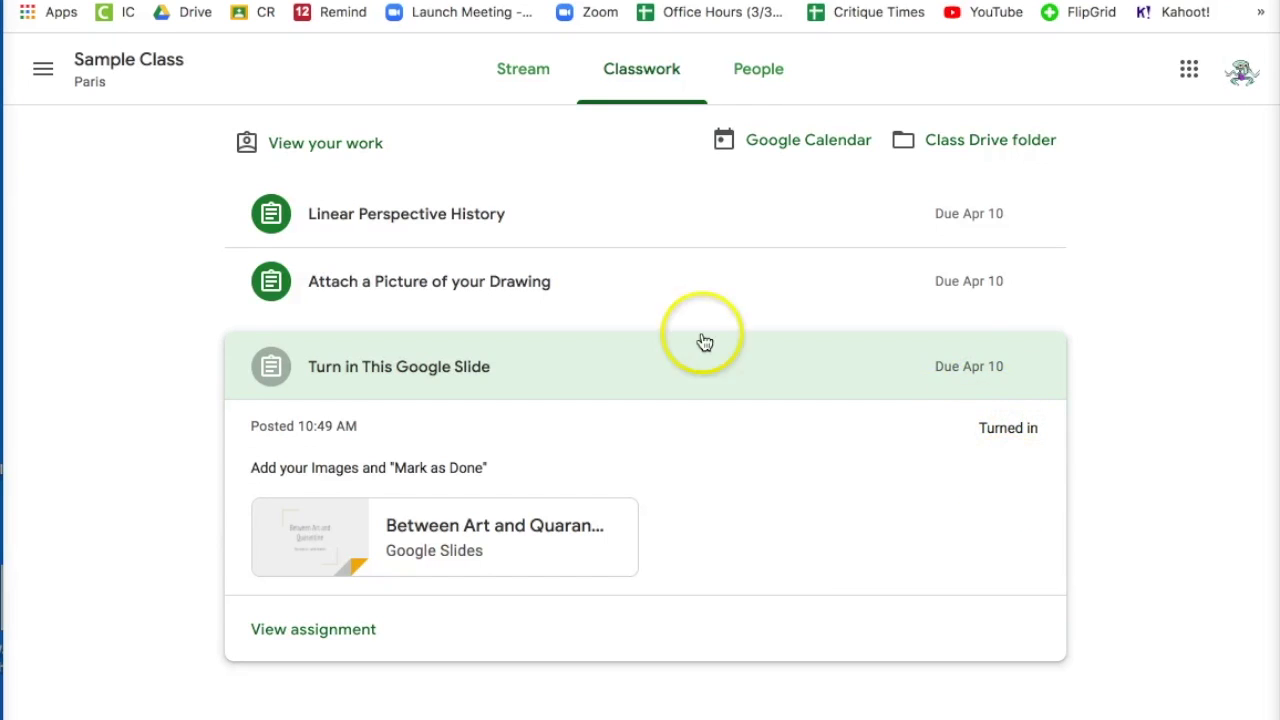
Open the 'Attach a Picture of your Drawing' assignment and choose Google Drive to add work.
{"action": "left_click", "coordinate": [534, 278]}
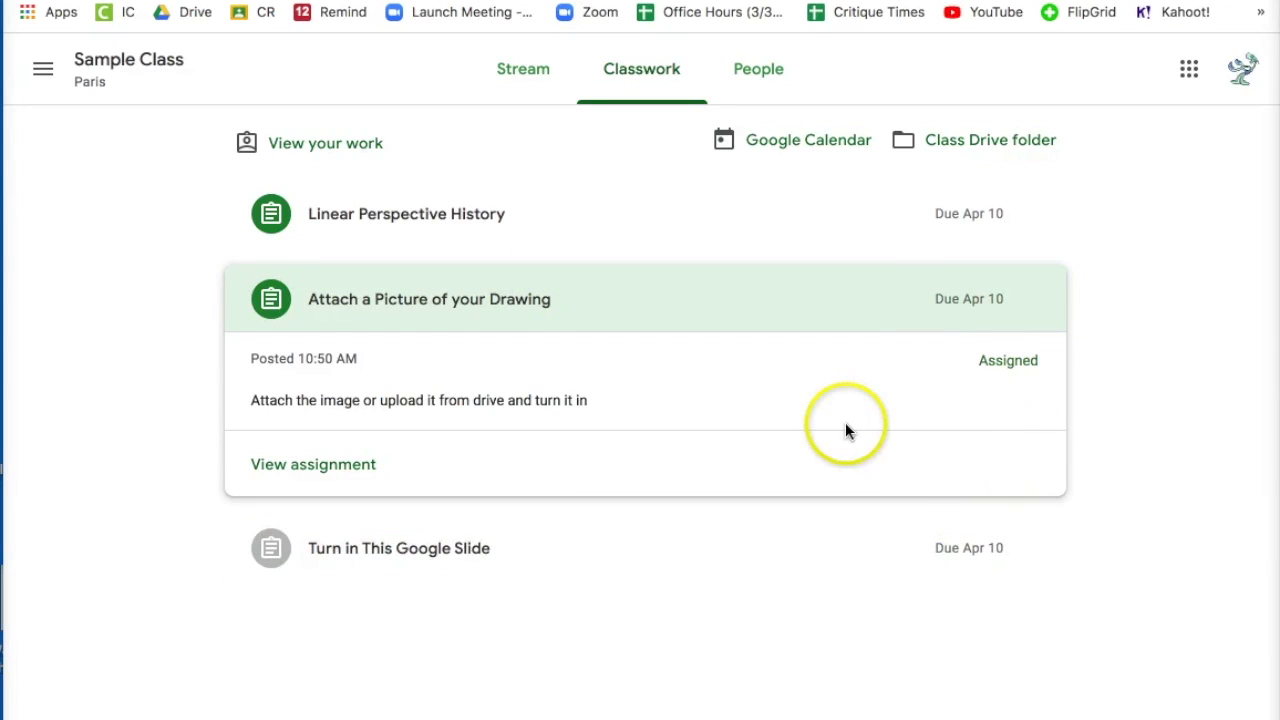
{"action": "left_click", "coordinate": [290, 462]}
{"action": "left_click", "coordinate": [985, 185]}
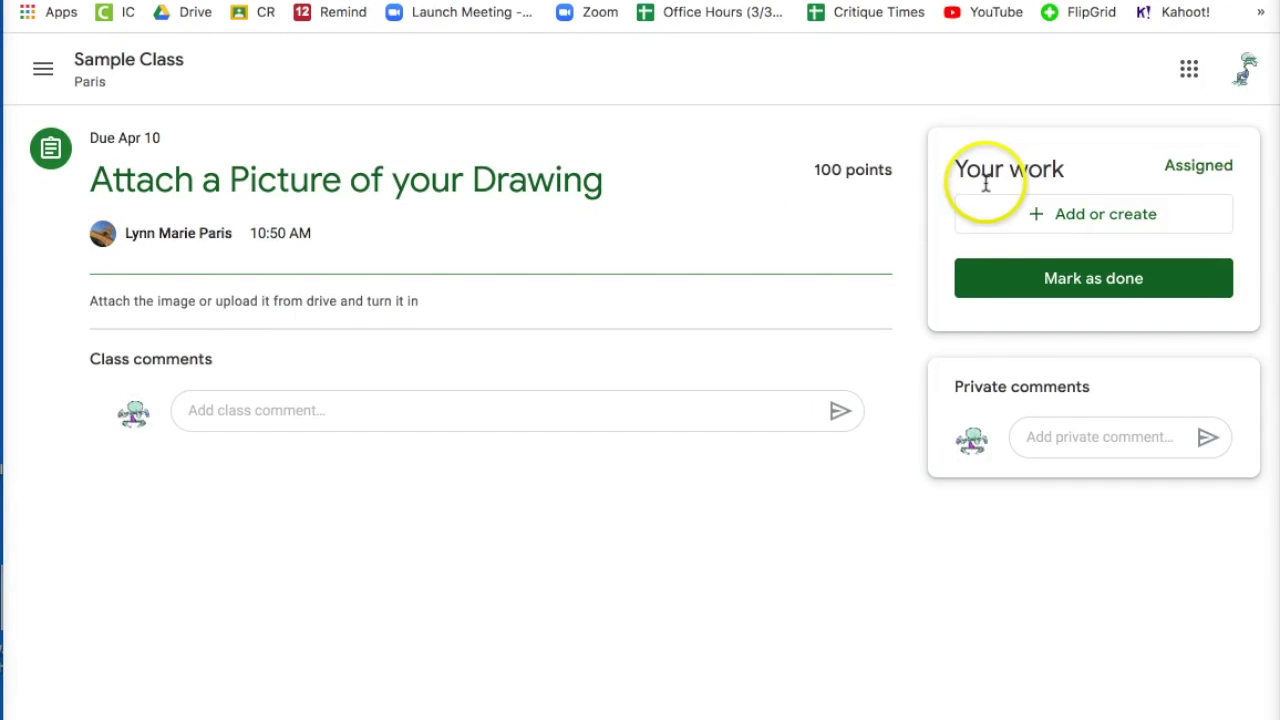
{"action": "left_click", "coordinate": [1040, 215]}
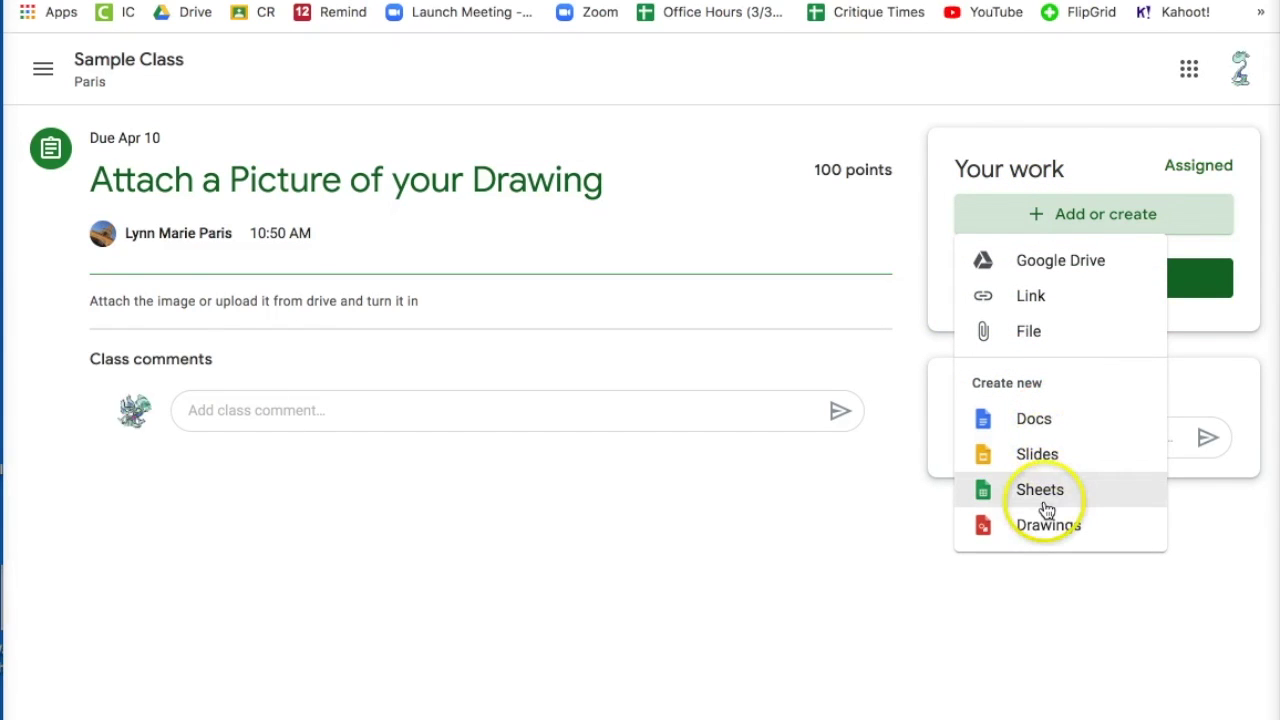
{"action": "left_click", "coordinate": [1078, 262]}
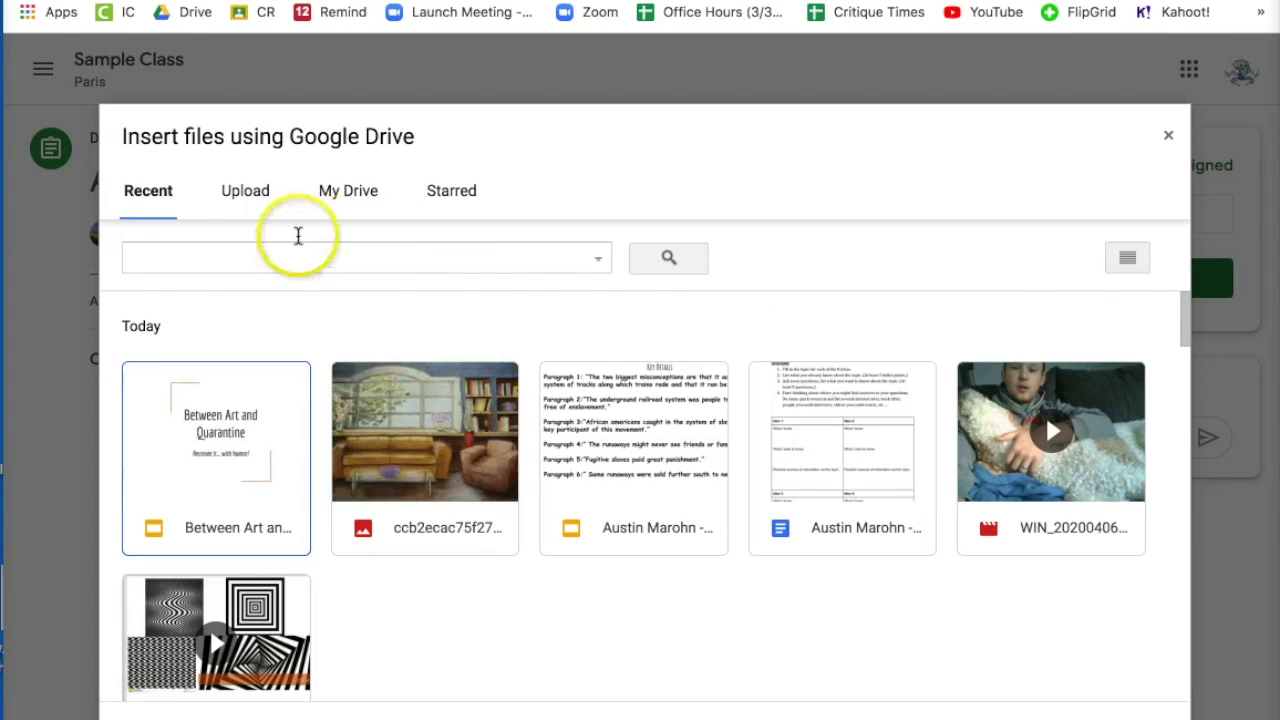
Attach the ccb2ecac living-room drawing image from Drive and confirm Turn in.
{"action": "left_click", "coordinate": [421, 444]}
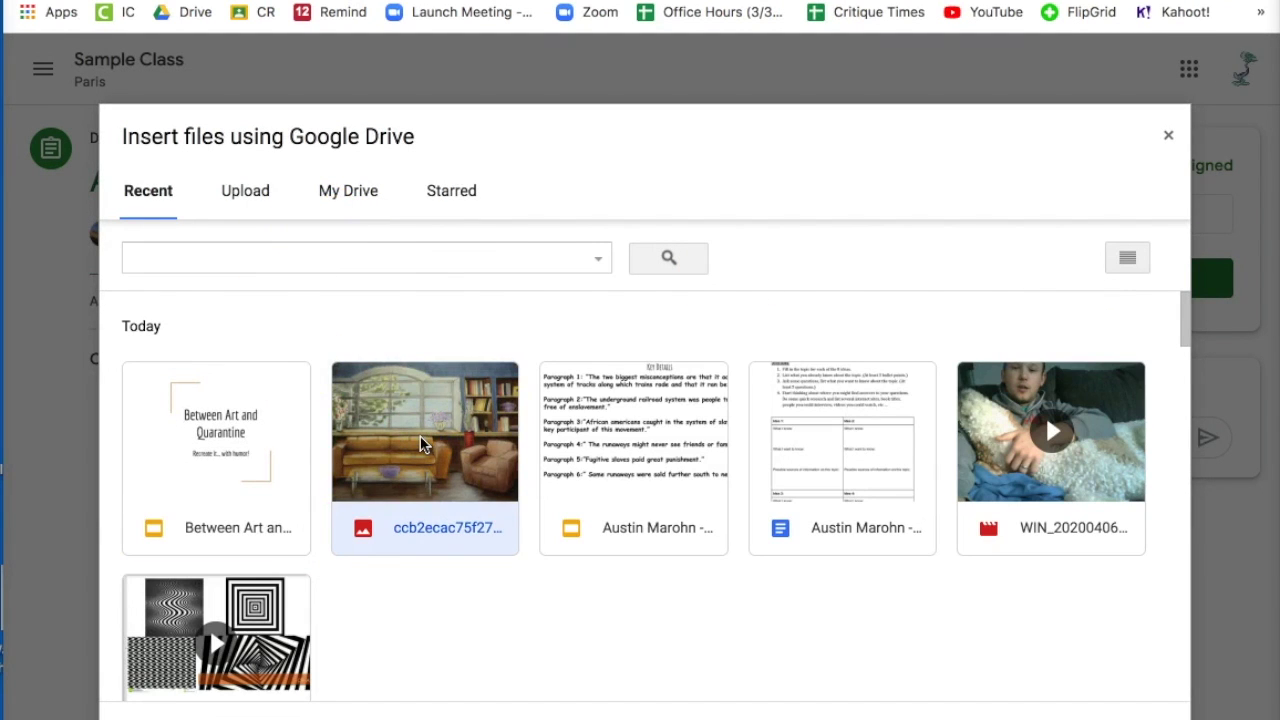
{"action": "left_click", "coordinate": [183, 712]}
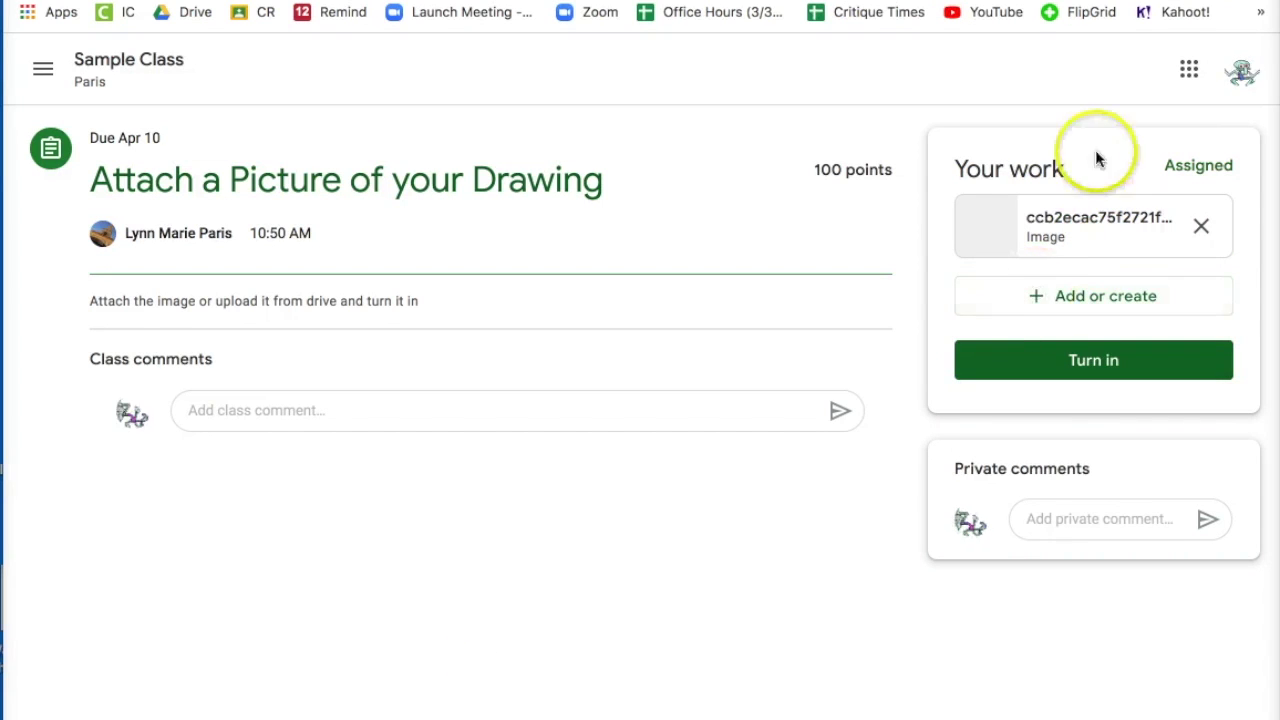
{"action": "left_click", "coordinate": [1093, 375]}
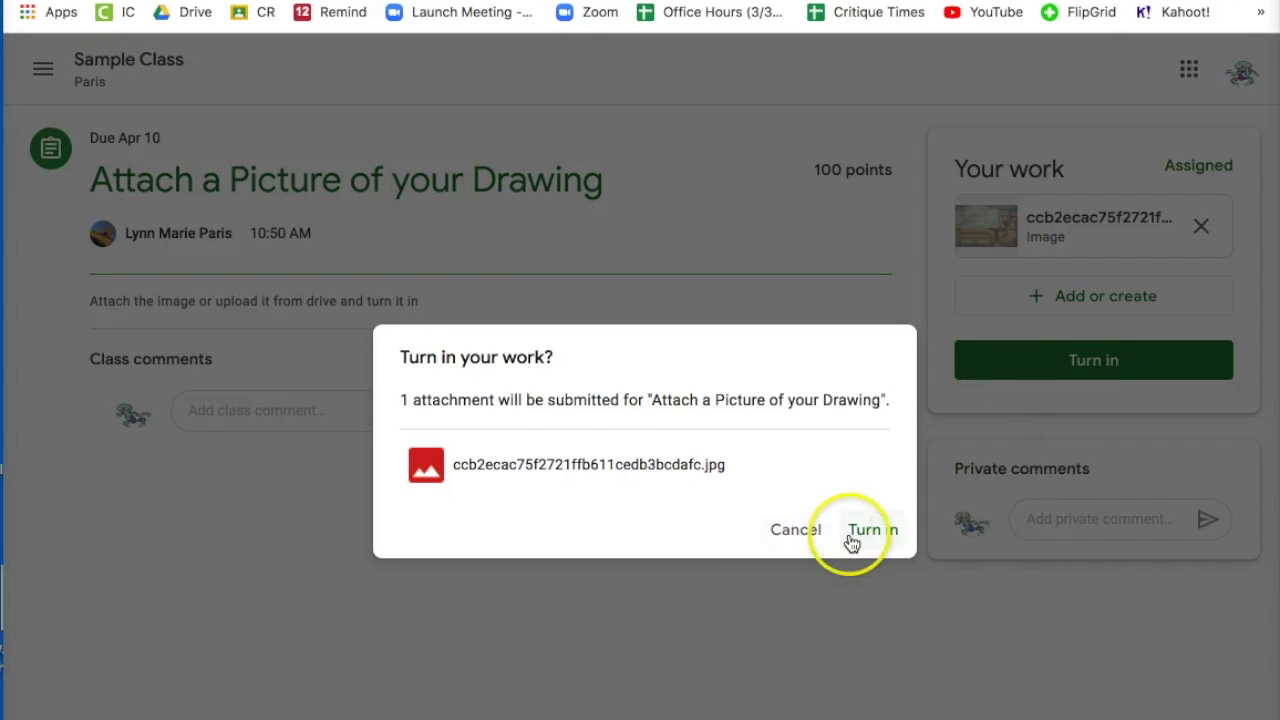
{"action": "left_click", "coordinate": [890, 531]}
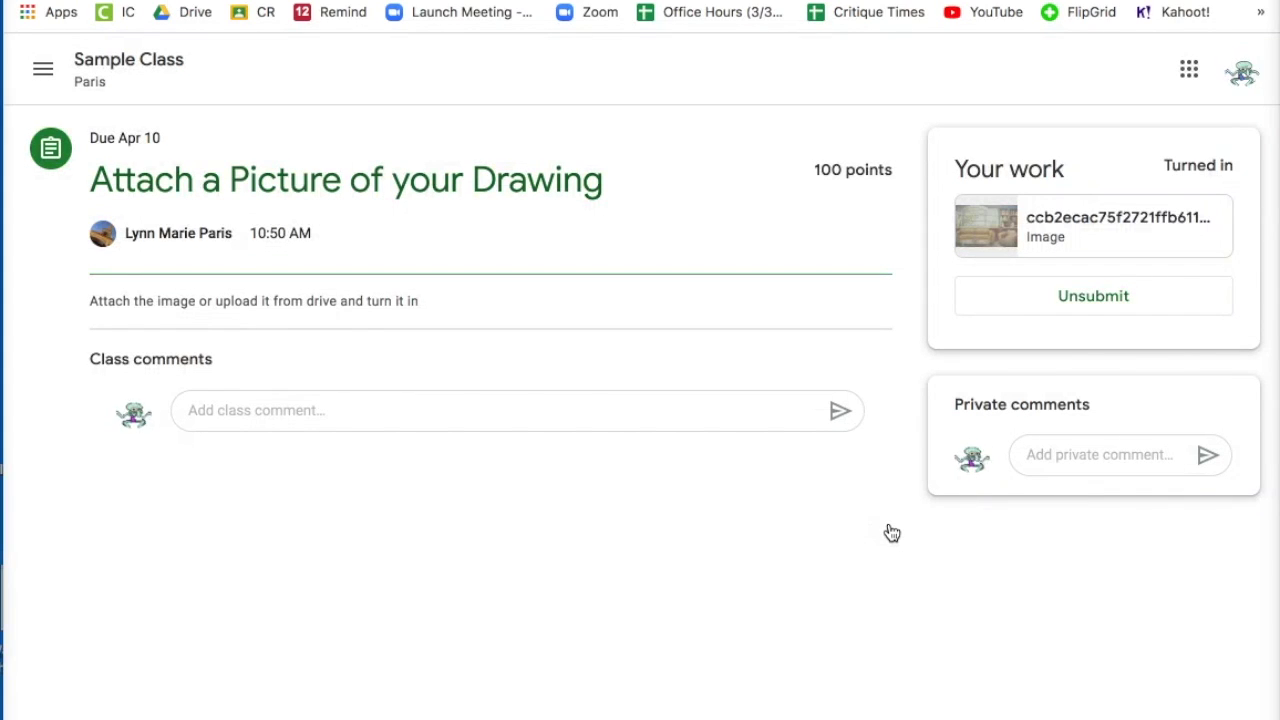
Return to Sample Class Classwork and expand the Linear Perspective History assignment.
{"action": "left_click", "coordinate": [156, 62]}
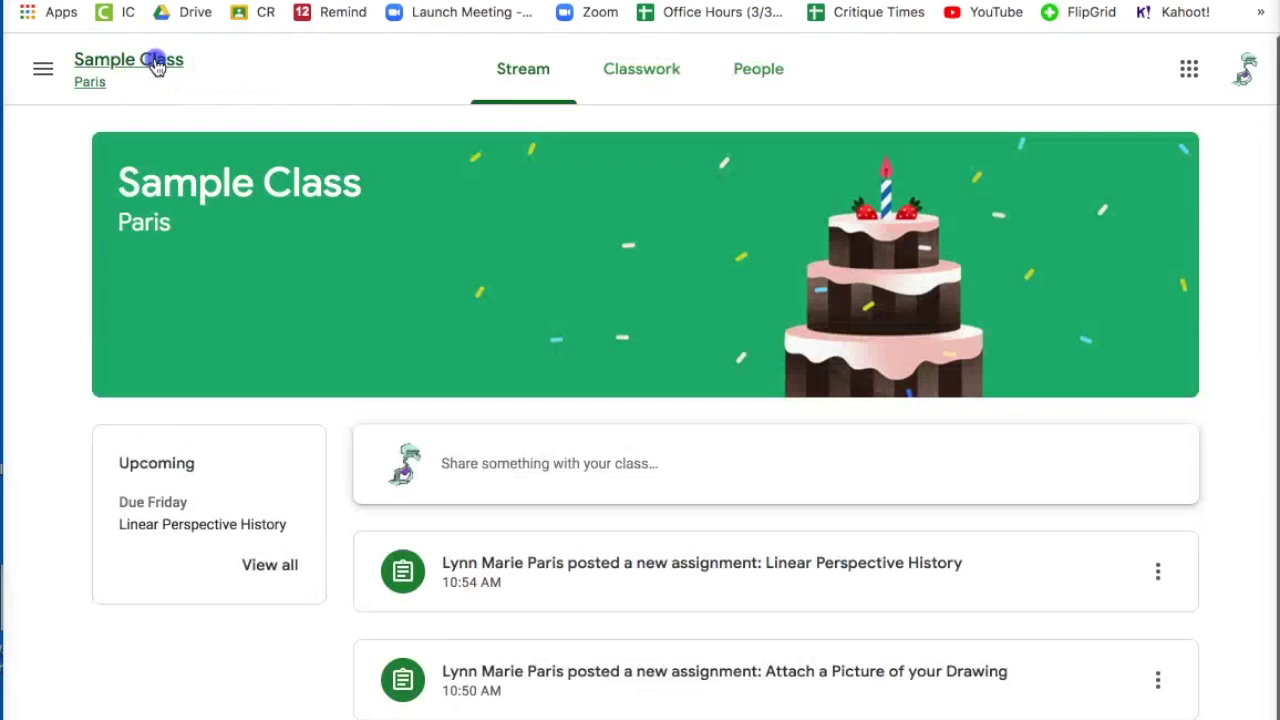
{"action": "left_click", "coordinate": [652, 68]}
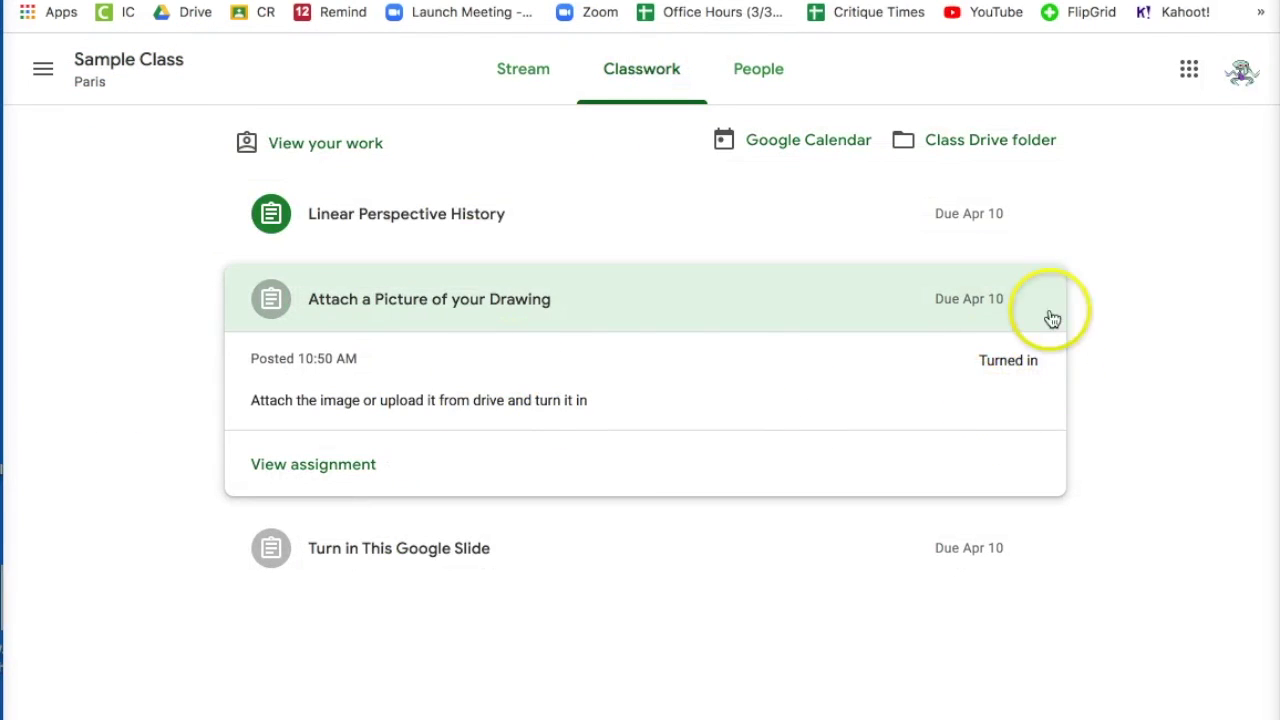
{"action": "left_click", "coordinate": [395, 558]}
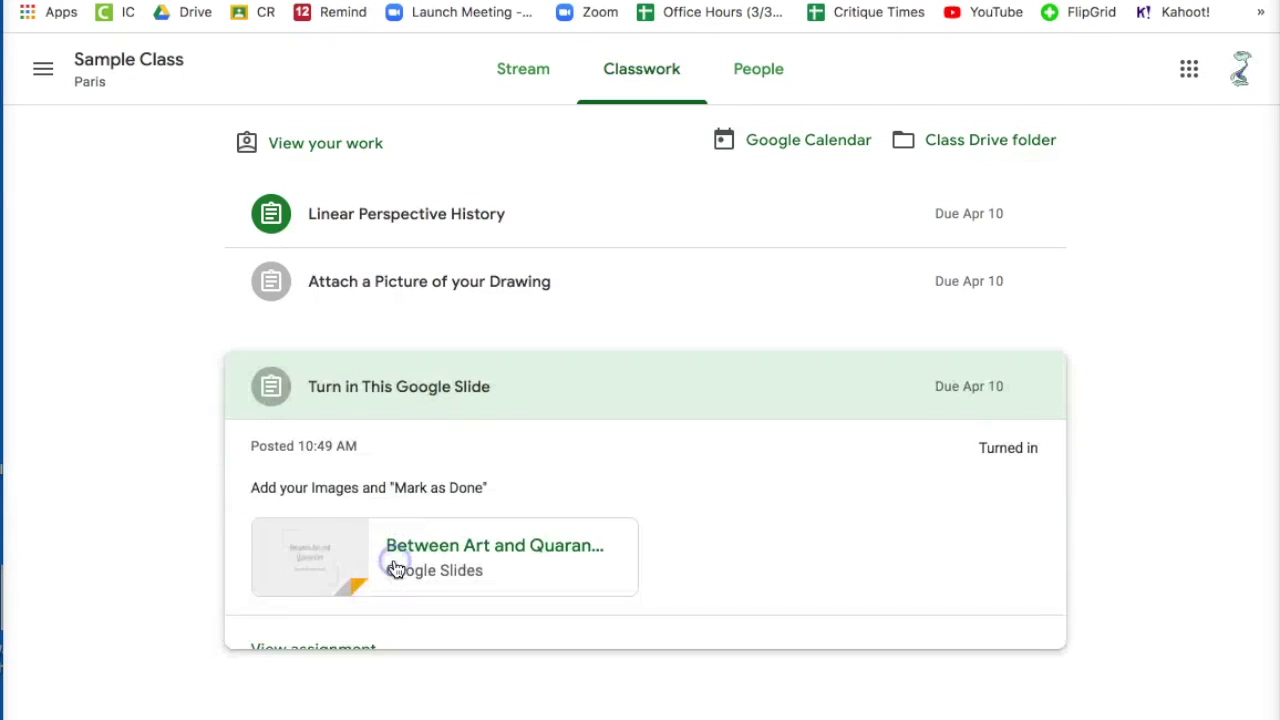
{"action": "left_click", "coordinate": [440, 218]}
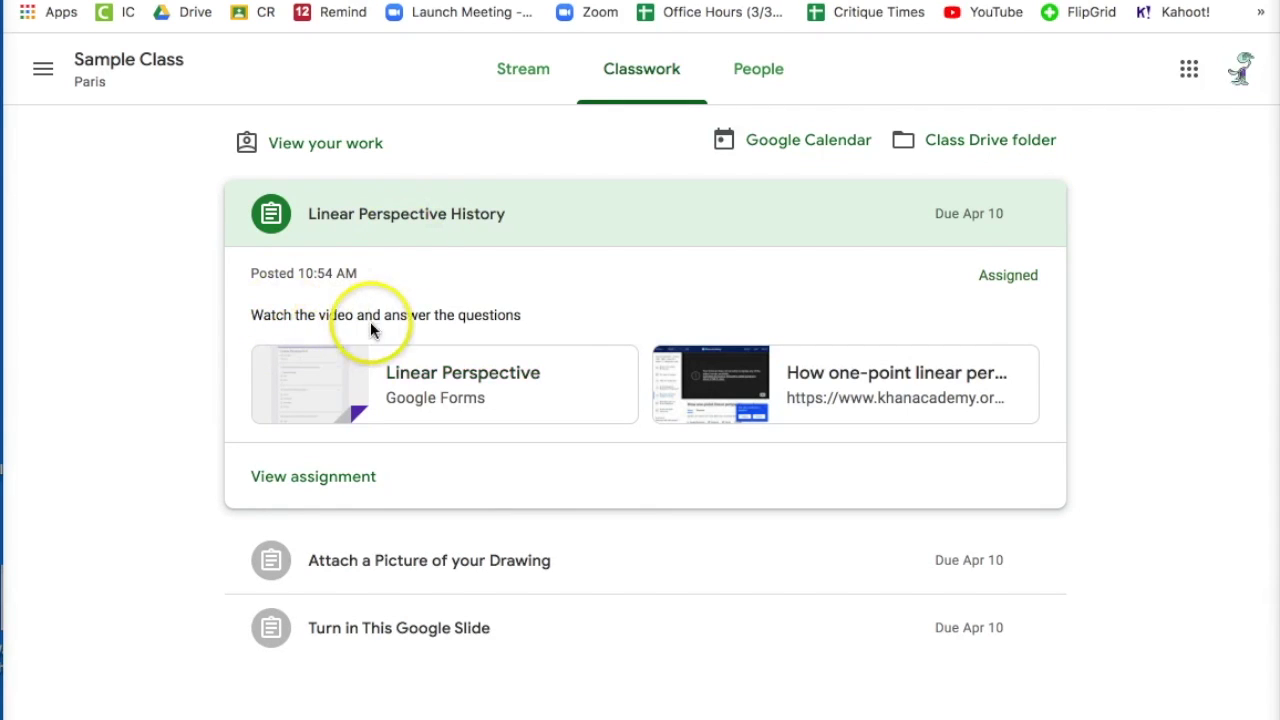
Open the 'How one-point linear perspective works' Khan Academy video and play it.
{"action": "left_click", "coordinate": [734, 386]}
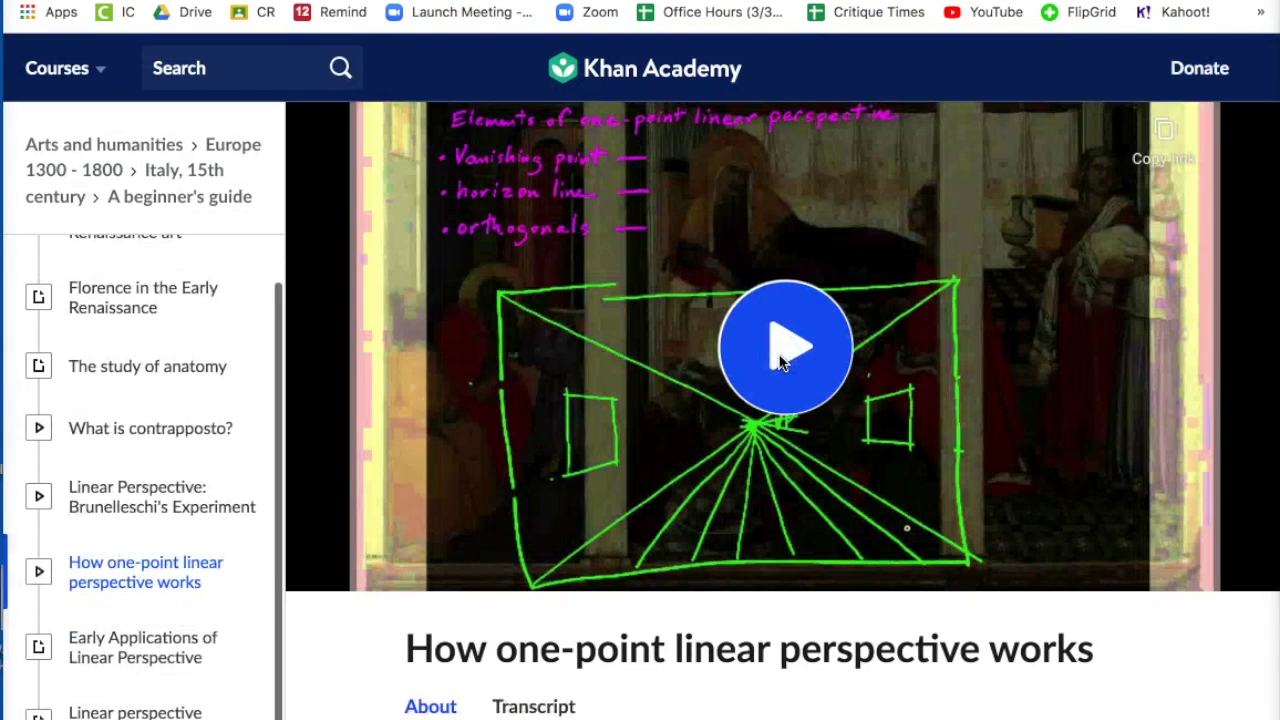
{"action": "left_click", "coordinate": [785, 352]}
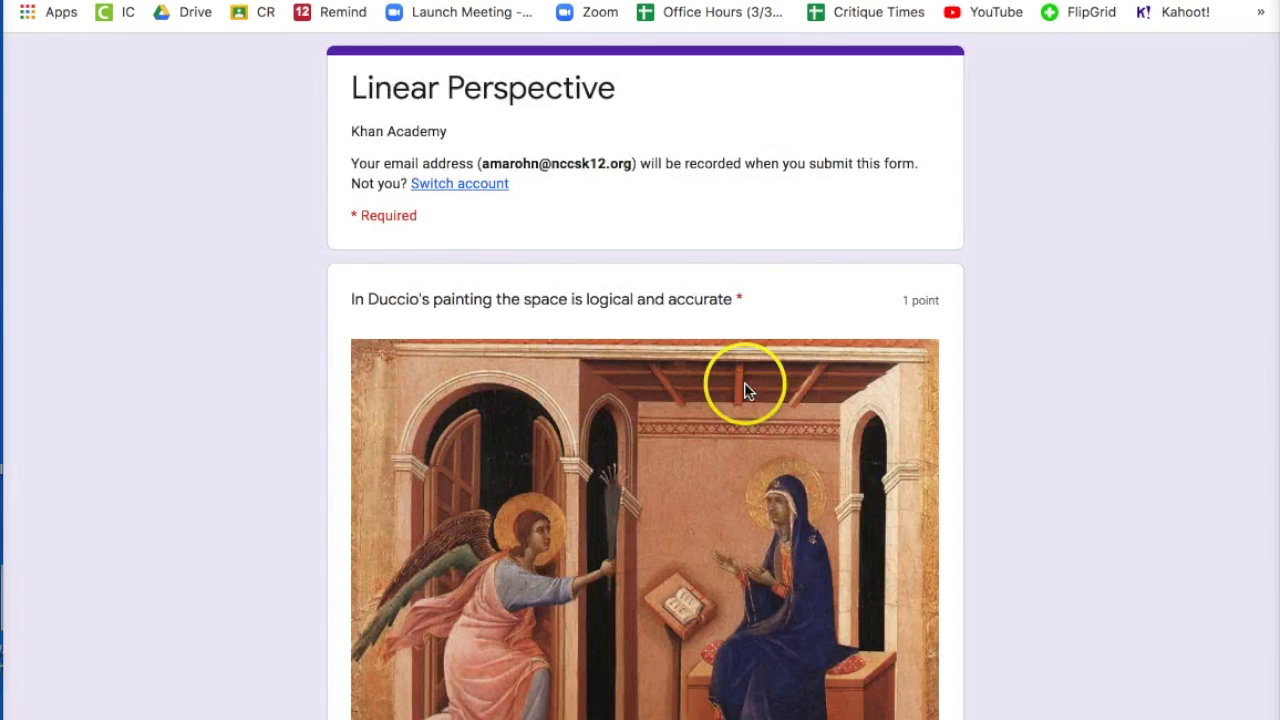
Answer the quiz with View Point, Get smaller, Eyes, True, and On the right window.
{"action": "scroll", "coordinate": [657, 527], "scroll_direction": "down", "scroll_amount": 3}
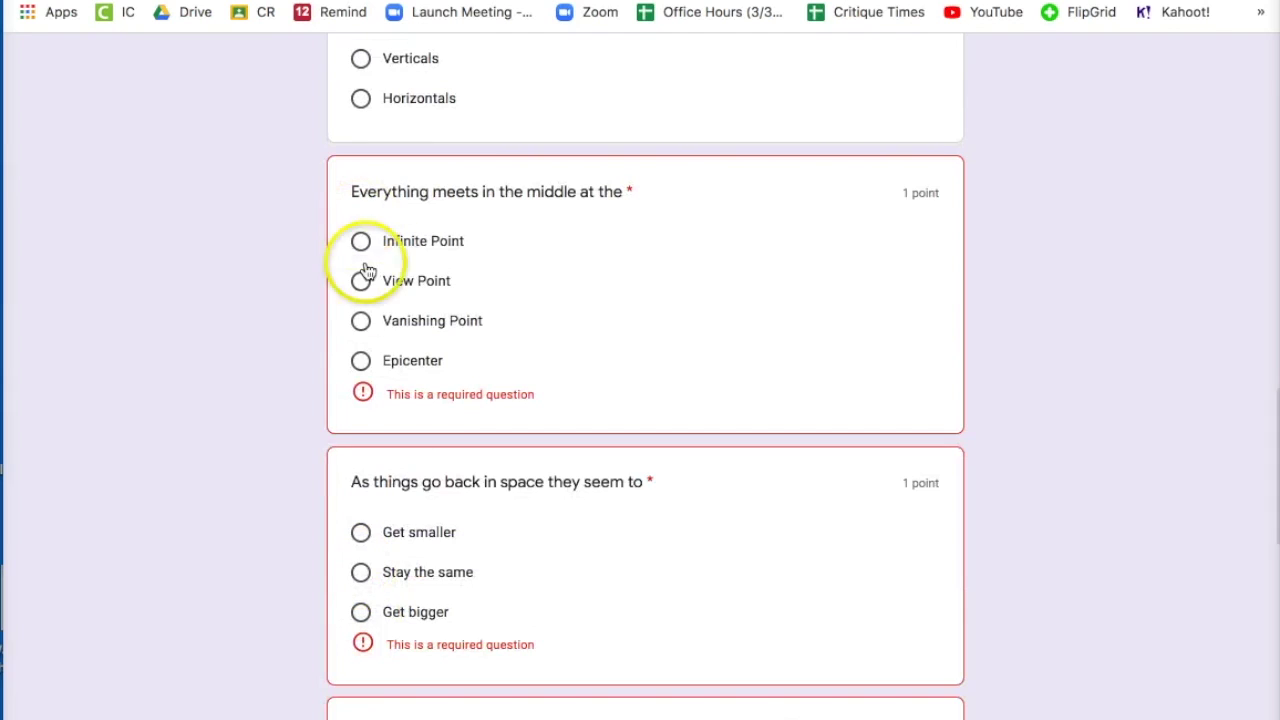
{"action": "left_click", "coordinate": [361, 280]}
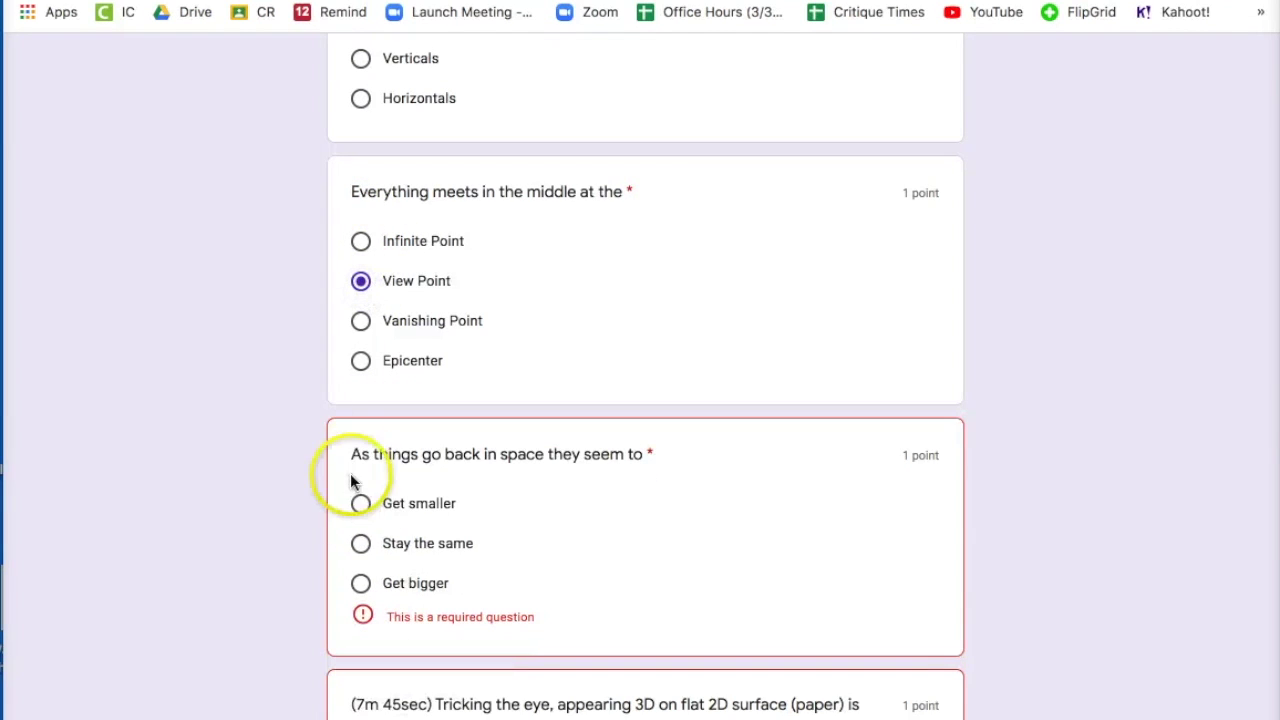
{"action": "left_click", "coordinate": [361, 504]}
{"action": "scroll", "coordinate": [363, 500], "scroll_direction": "down", "scroll_amount": 3}
{"action": "scroll", "coordinate": [365, 320], "scroll_direction": "down", "scroll_amount": 2}
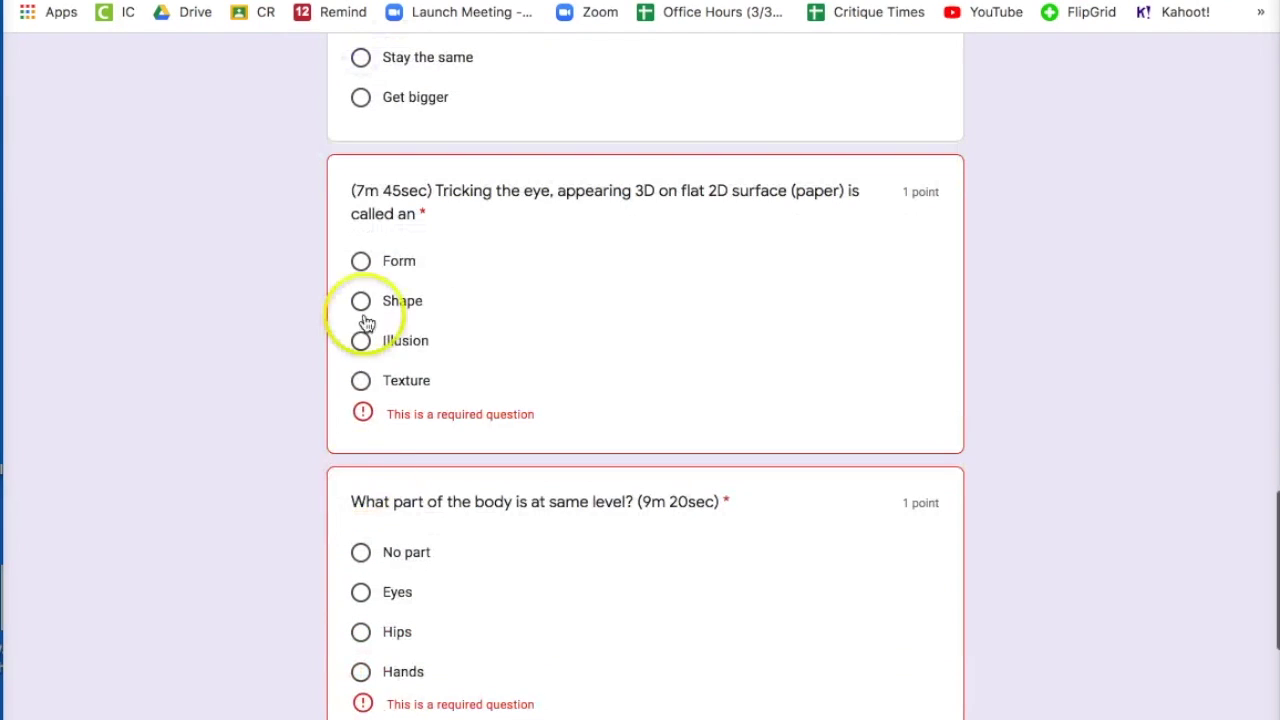
{"action": "scroll", "coordinate": [360, 430], "scroll_direction": "down", "scroll_amount": 2}
{"action": "left_click", "coordinate": [360, 415]}
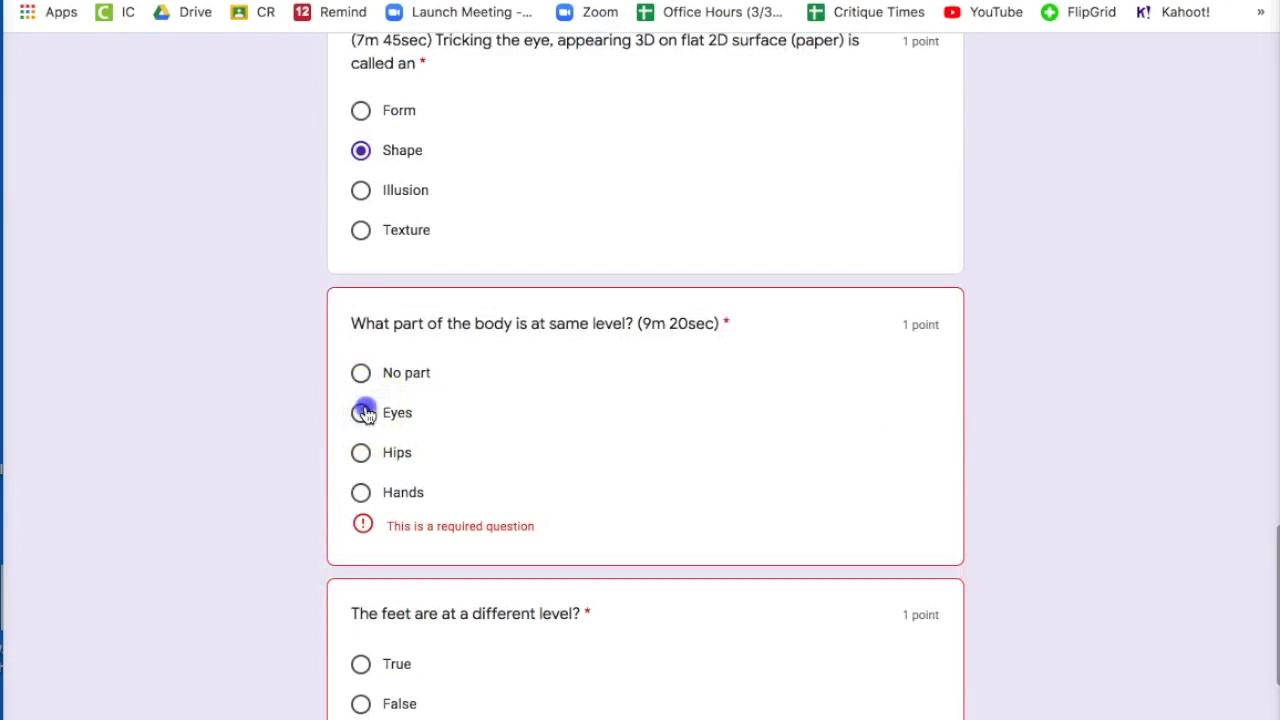
{"action": "scroll", "coordinate": [363, 415], "scroll_direction": "down", "scroll_amount": 3}
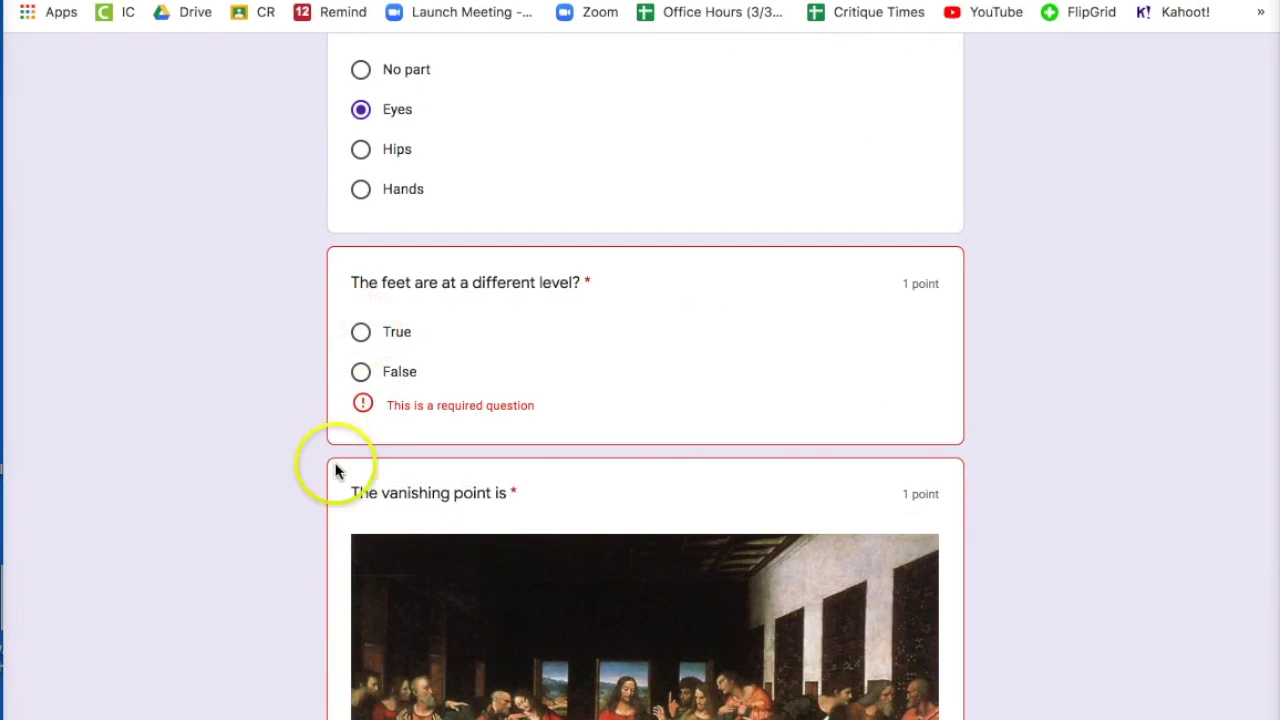
{"action": "left_click", "coordinate": [359, 333]}
{"action": "scroll", "coordinate": [394, 535], "scroll_direction": "down", "scroll_amount": 4}
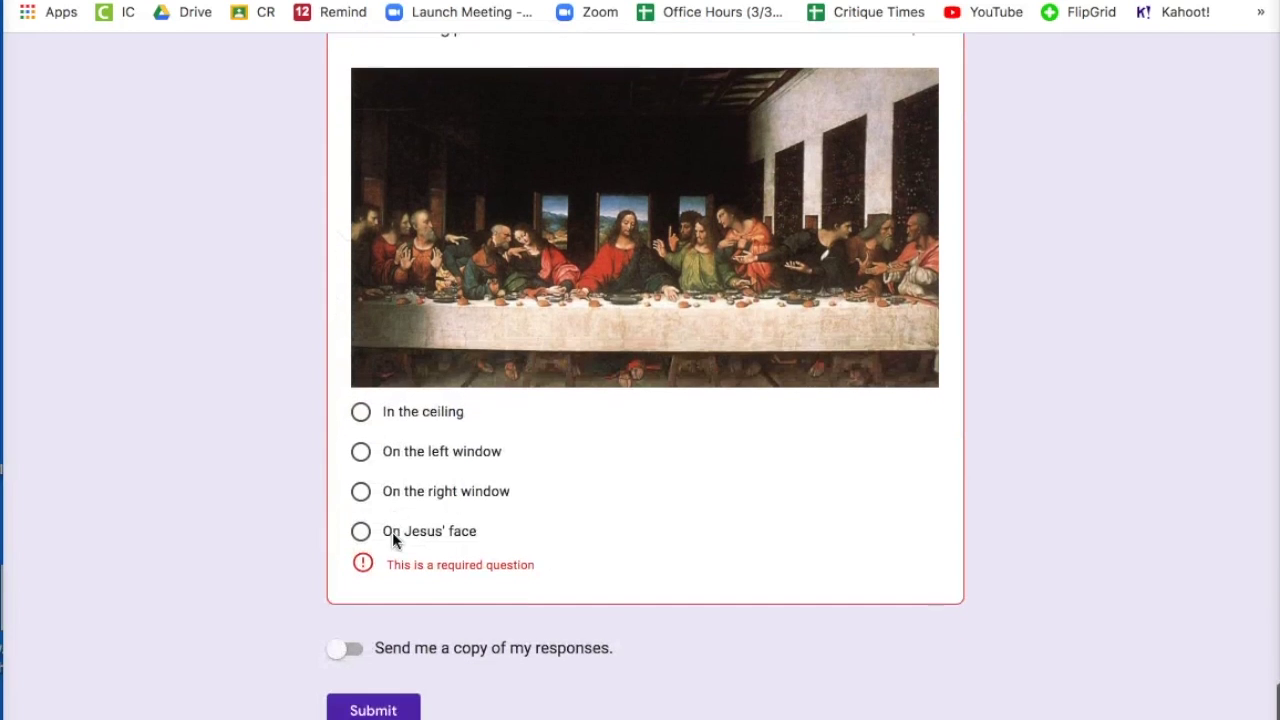
{"action": "left_click", "coordinate": [361, 500]}
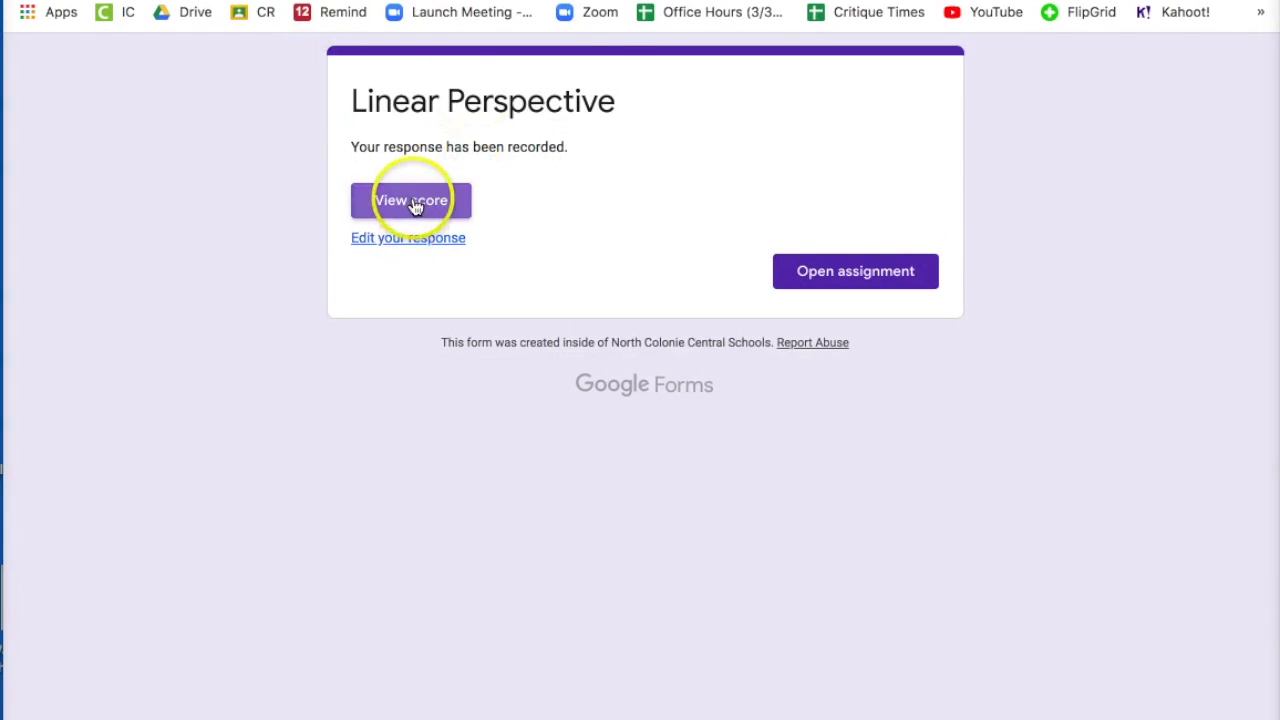
View the 5/11 quiz score, then close the form to return to Classwork.
{"action": "left_click", "coordinate": [414, 203]}
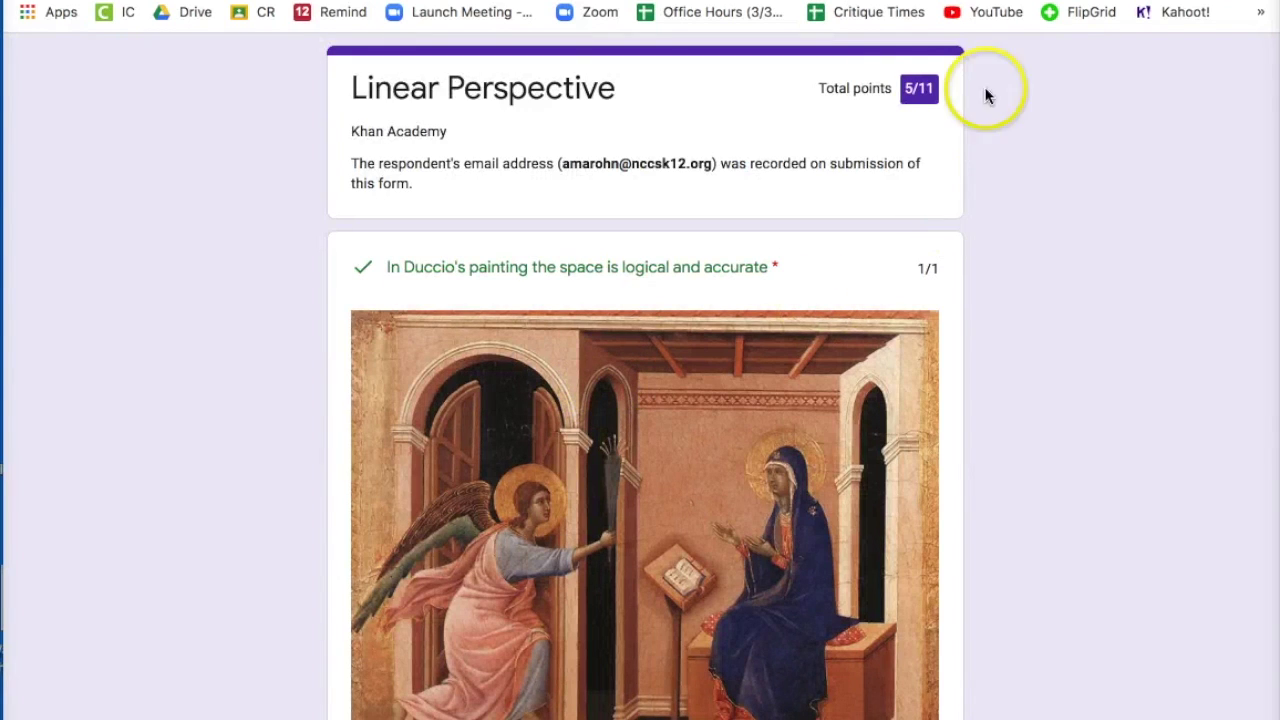
{"action": "key", "text": "alt+Left"}
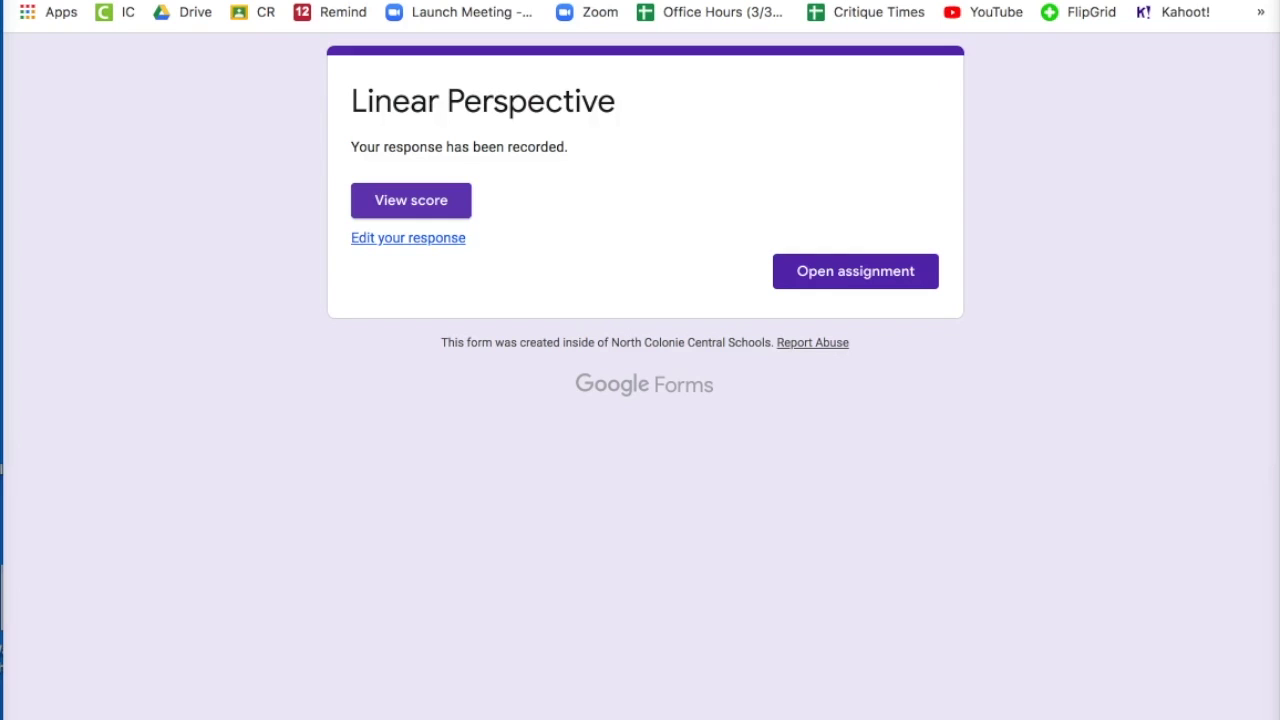
{"action": "key", "text": "ctrl+w"}
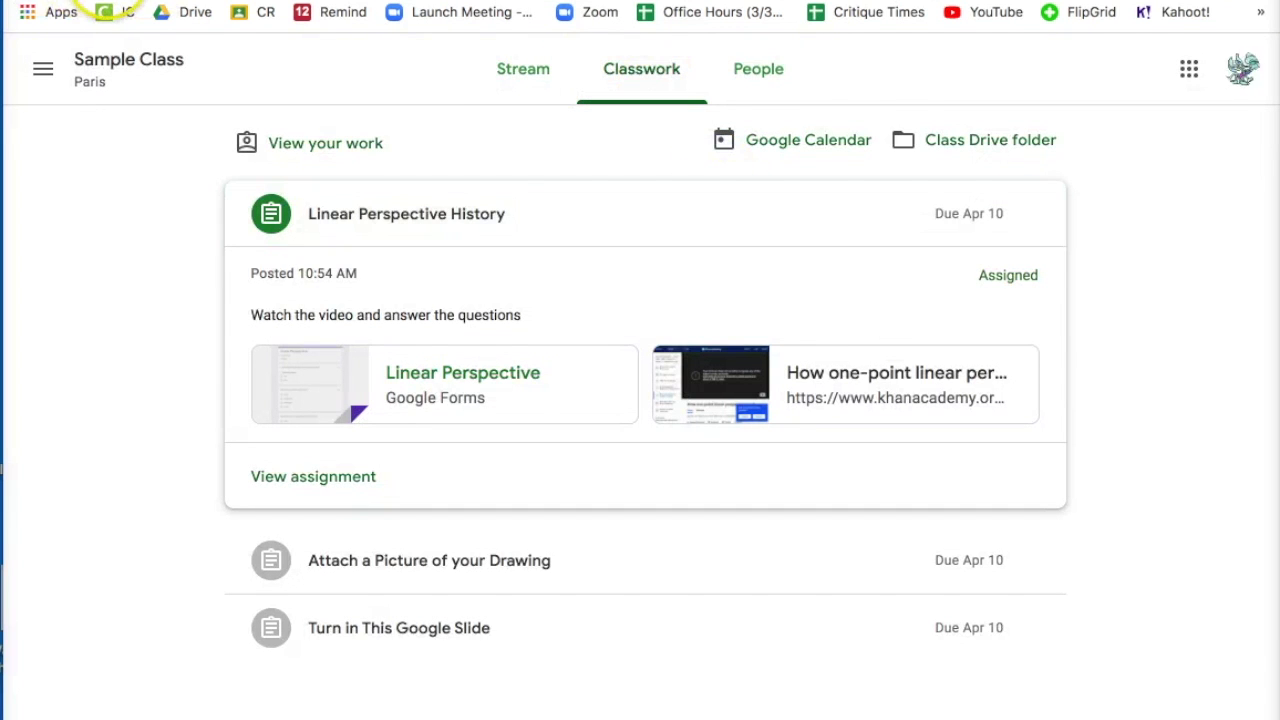
Refresh the Classwork list and open the Linear Perspective History assignment page with its quiz and video.
{"action": "left_click", "coordinate": [548, 356]}
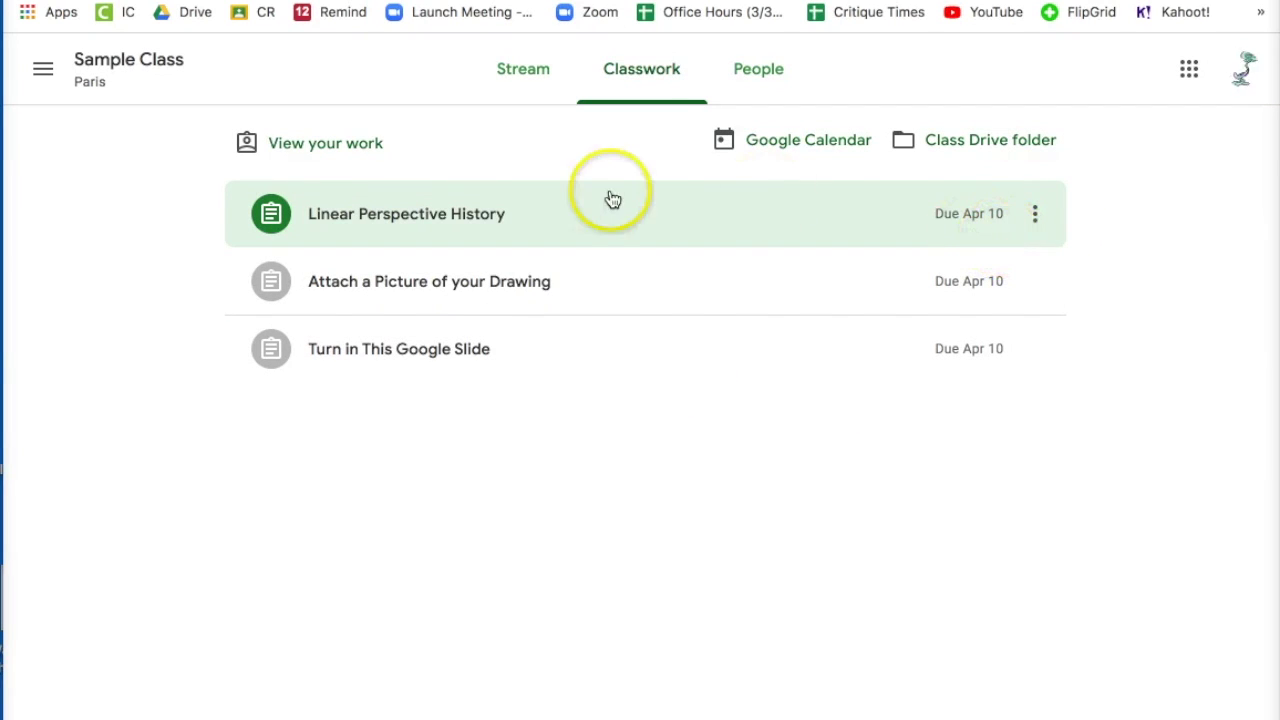
{"action": "left_click", "coordinate": [576, 213]}
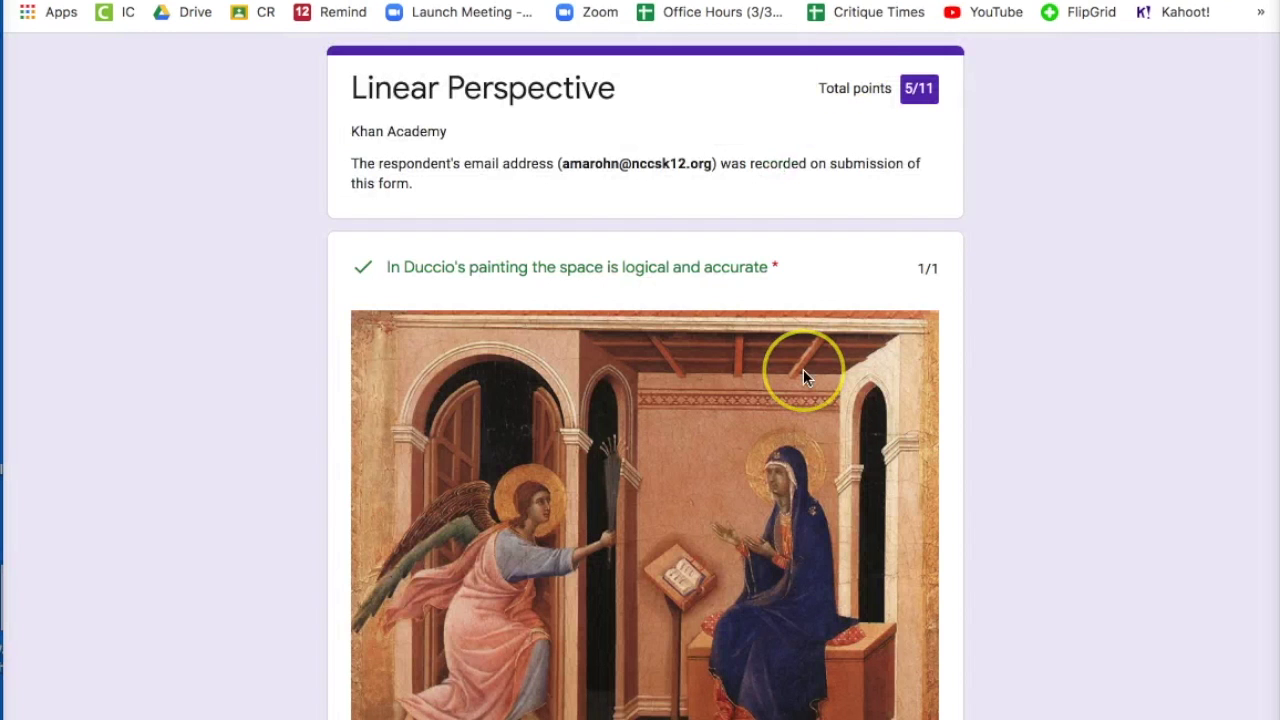
{"action": "scroll", "coordinate": [803, 369], "scroll_direction": "down", "scroll_amount": 15}
{"action": "scroll", "coordinate": [803, 369], "scroll_direction": "down", "scroll_amount": 10}
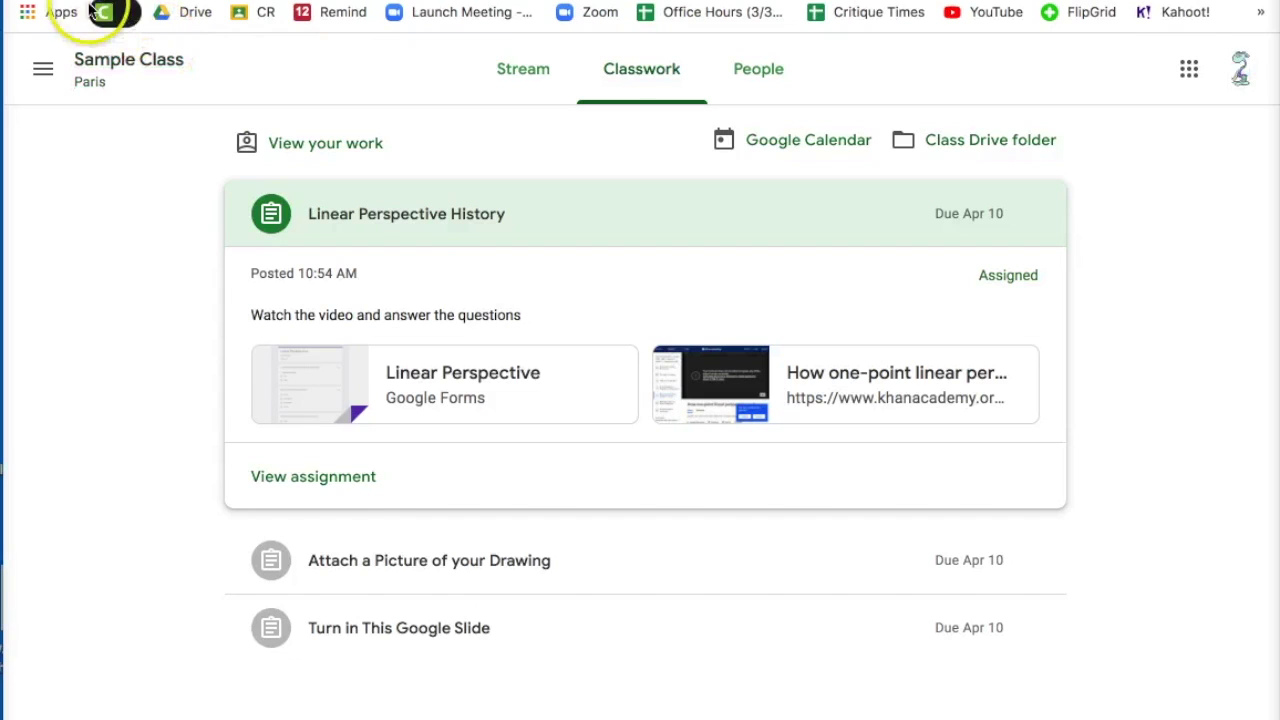
{"action": "left_click", "coordinate": [326, 476]}
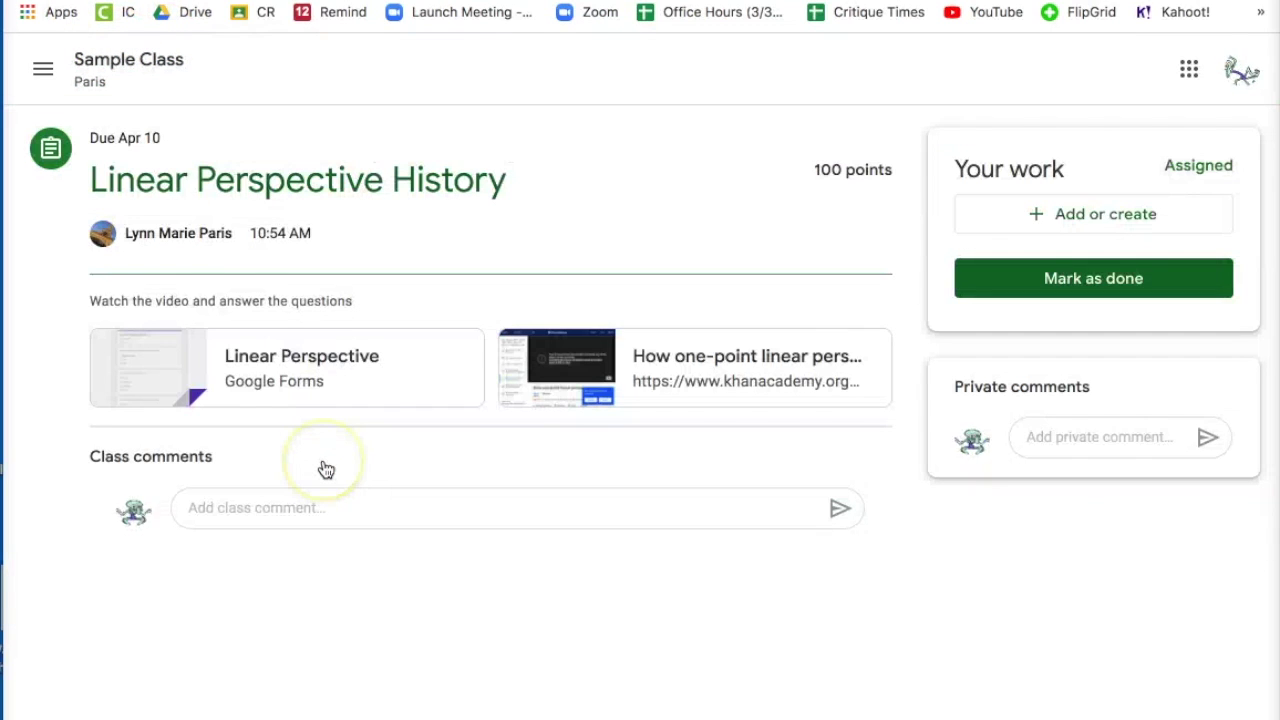
Mark Linear Perspective History as done with no attachments, confirming the turn-in.
{"action": "left_click", "coordinate": [1052, 286]}
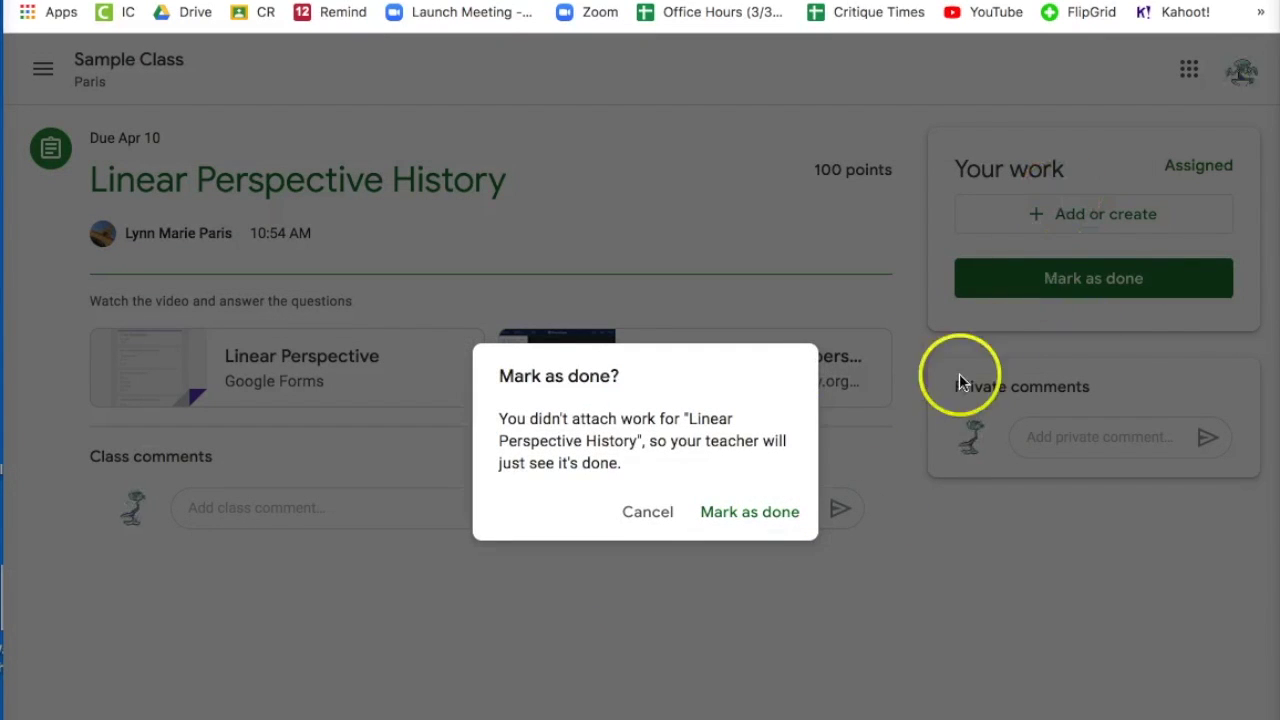
{"action": "left_click", "coordinate": [771, 514]}
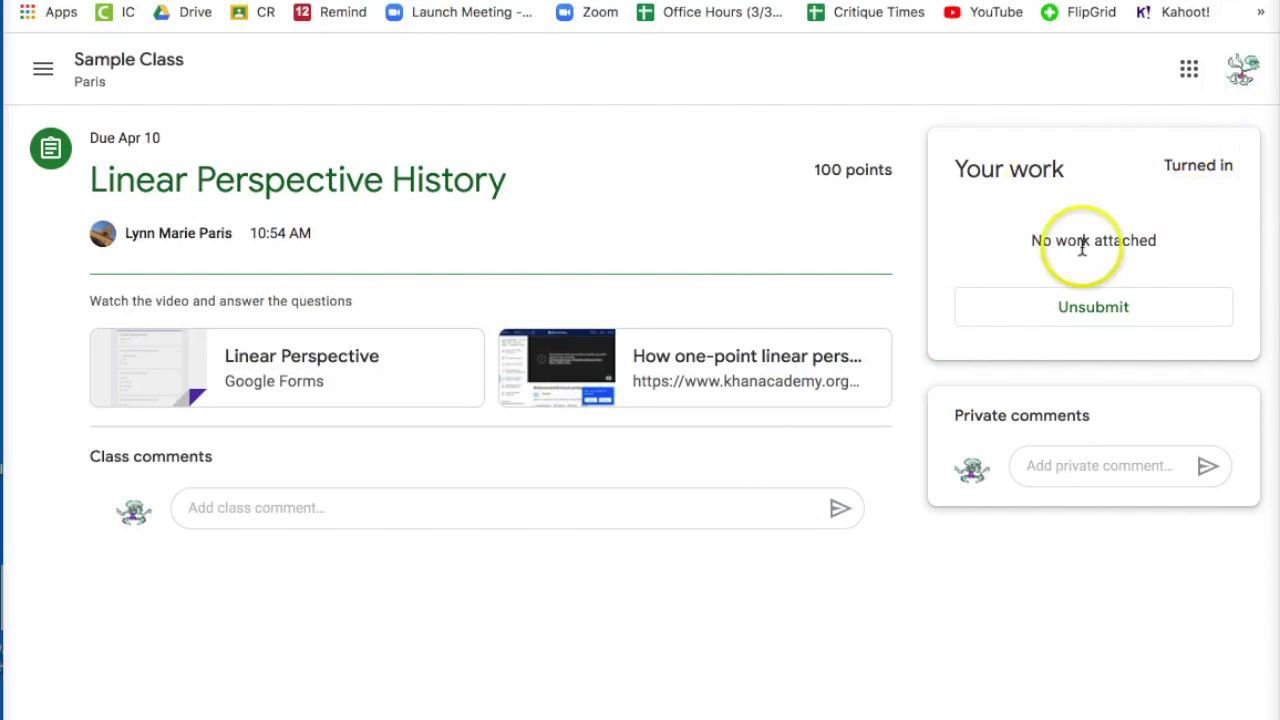
In Sample Class Classwork, expand the Drawing, Google Slide and Linear Perspective History cards to verify Turned in.
{"action": "left_click", "coordinate": [155, 58]}
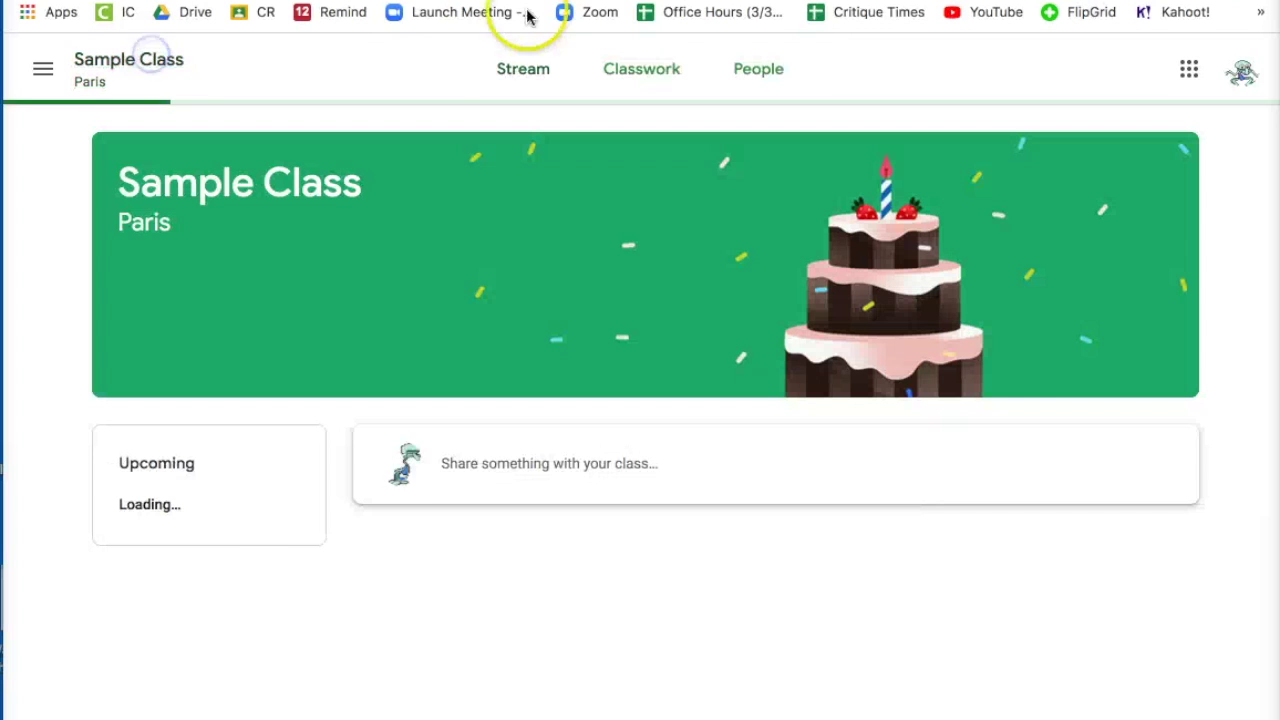
{"action": "left_click", "coordinate": [641, 72]}
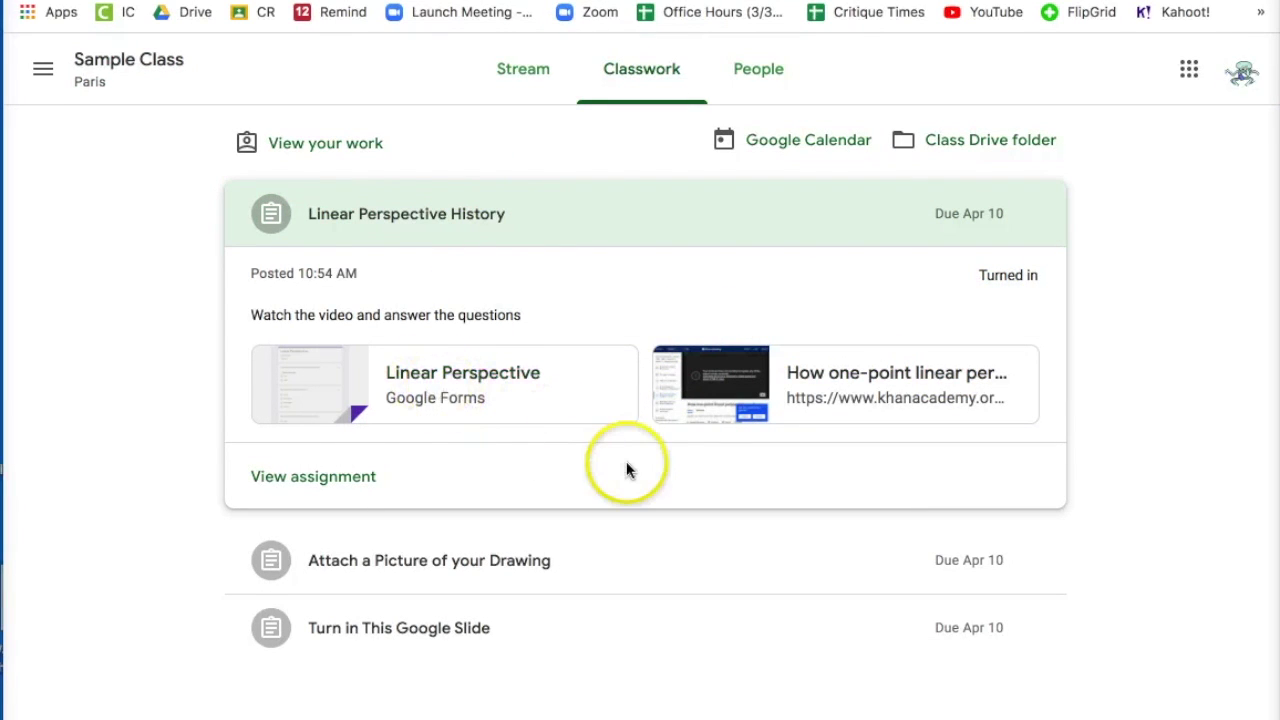
{"action": "mouse_move", "coordinate": [430, 560]}
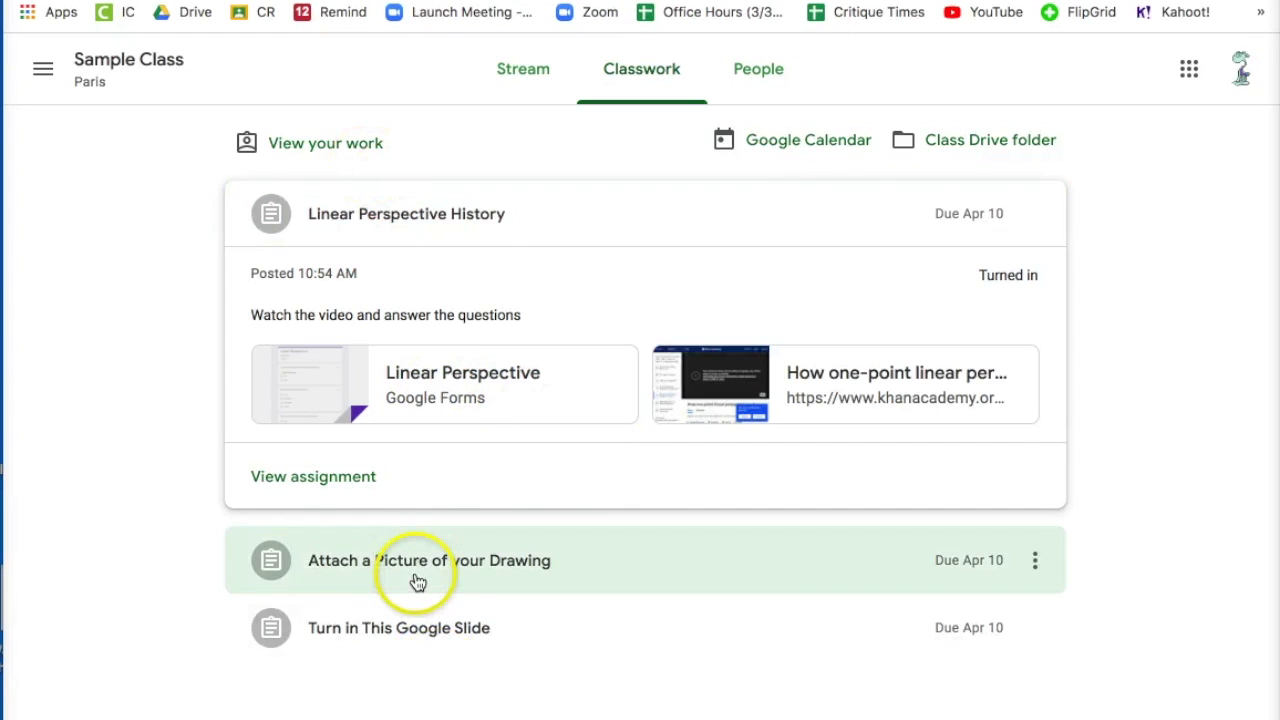
{"action": "left_click", "coordinate": [417, 580]}
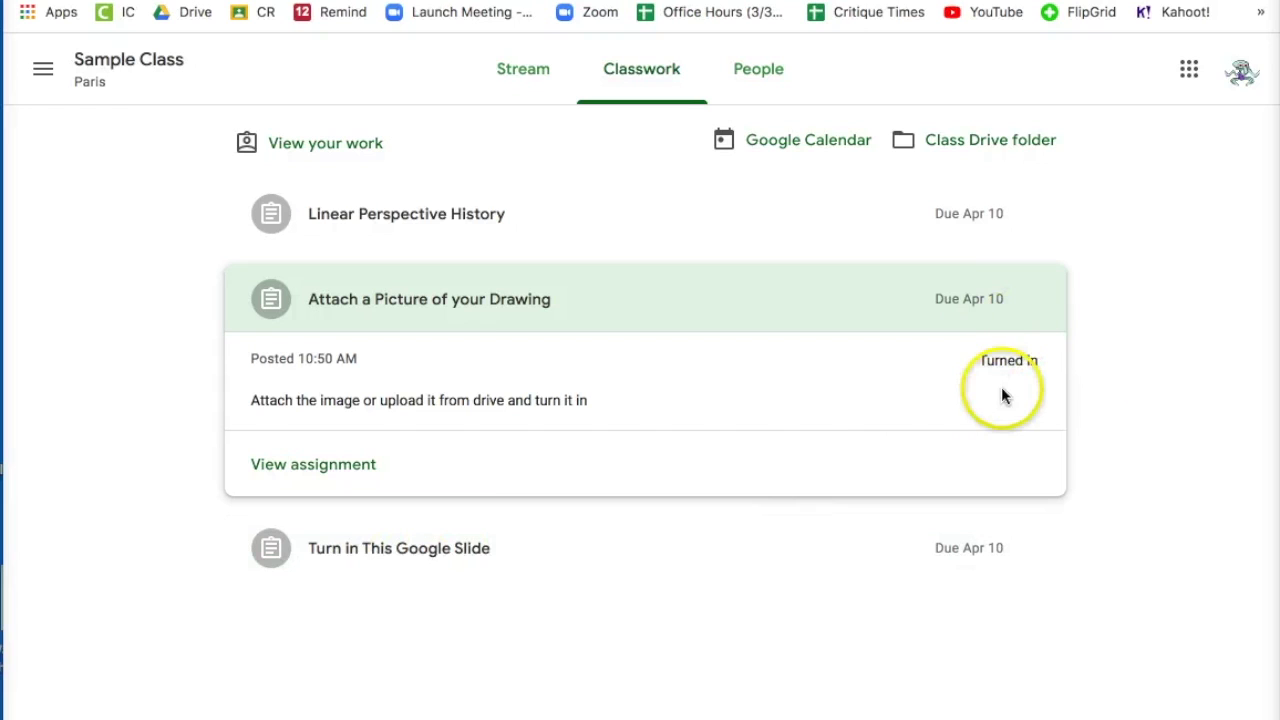
{"action": "left_click", "coordinate": [977, 546]}
{"action": "left_click", "coordinate": [955, 214]}
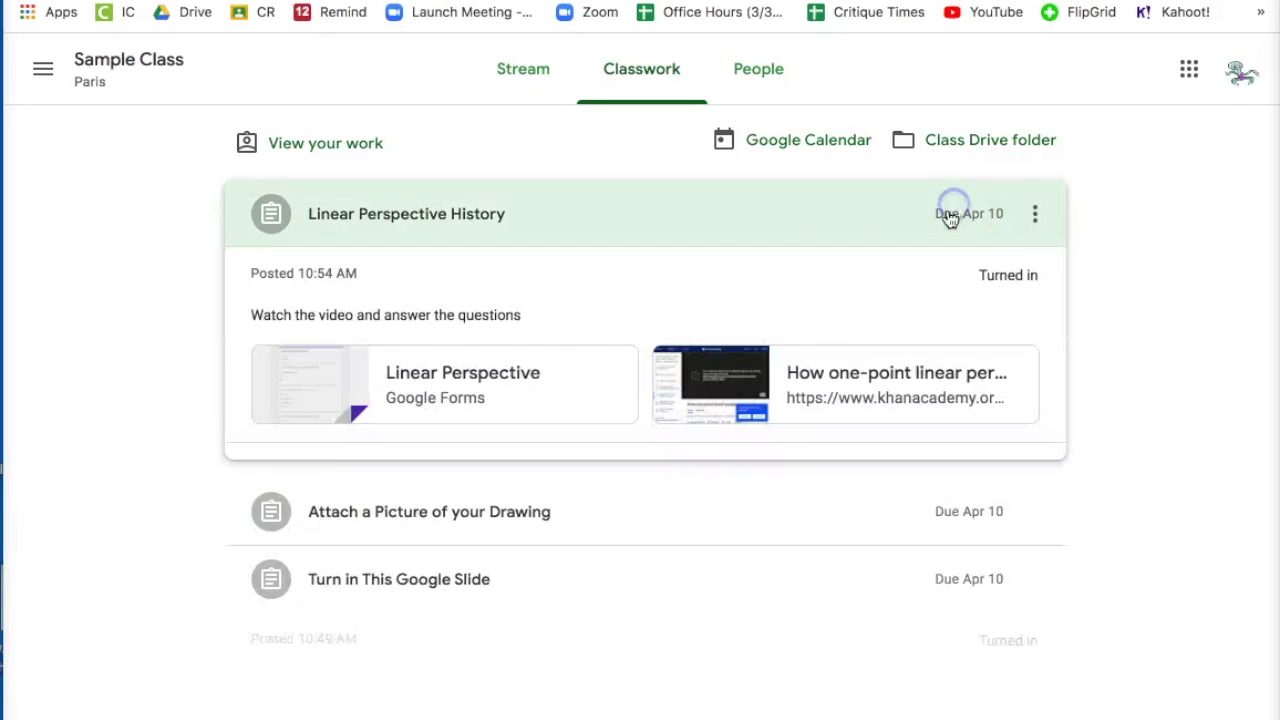